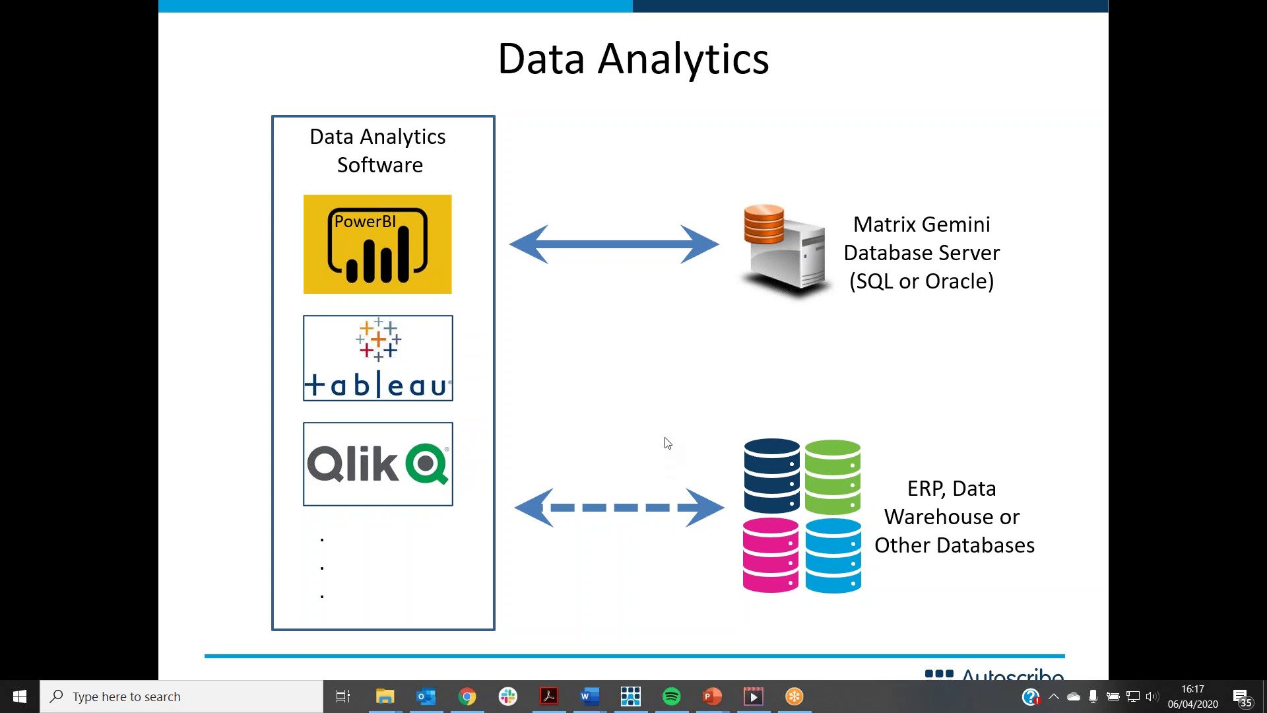
# Step: End the slide show and bring up the WorkingDemo_20200406 Power BI report in Chrome
pyautogui.press('Escape')
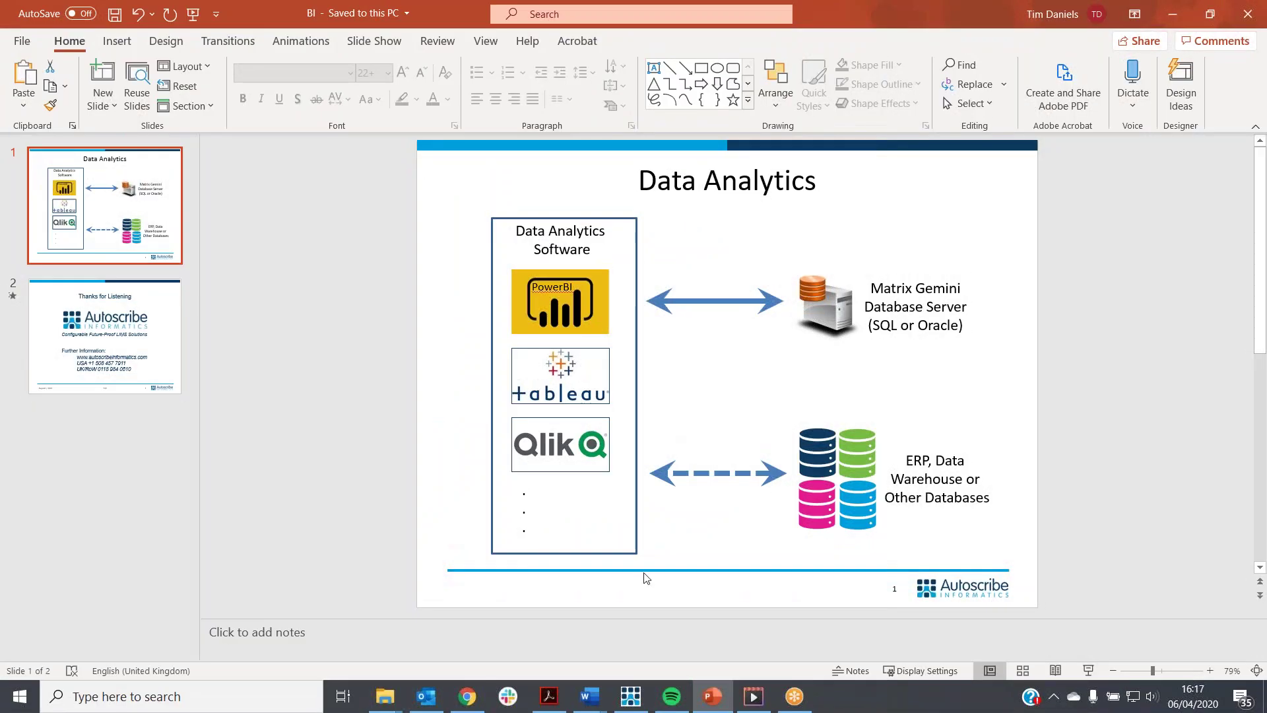
pyautogui.click(466, 697)
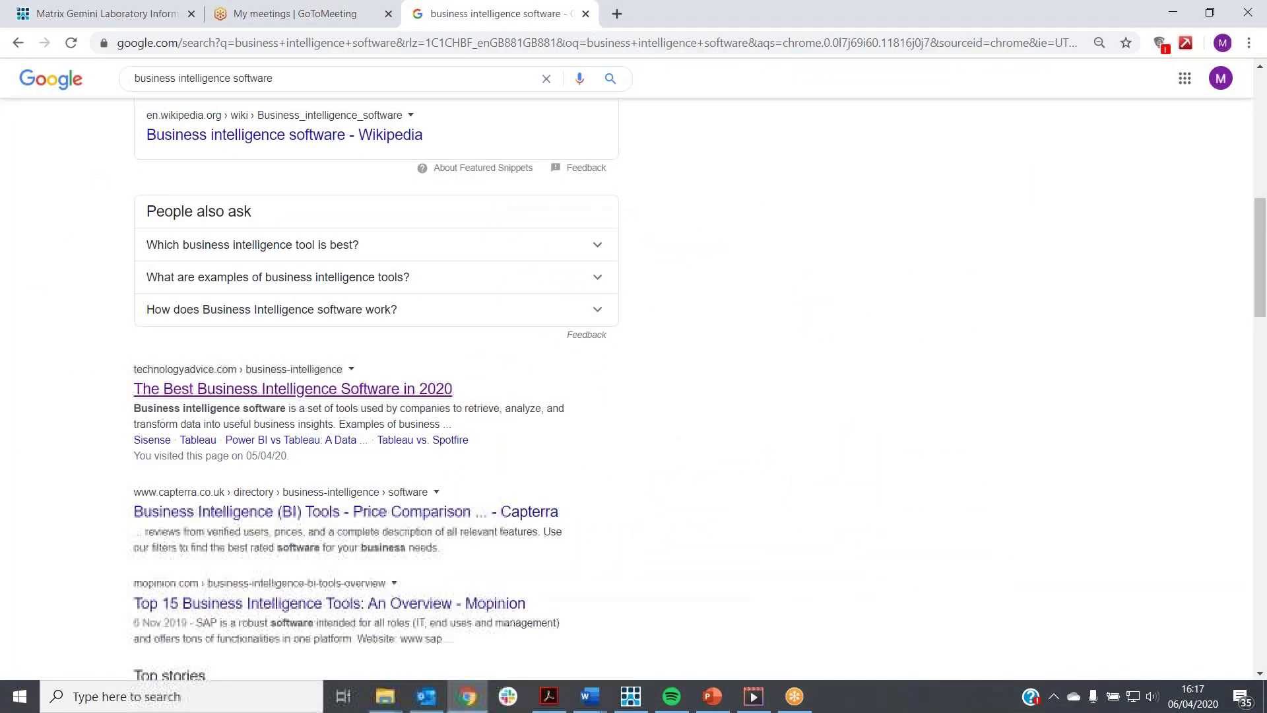
pyautogui.click(165, 17)
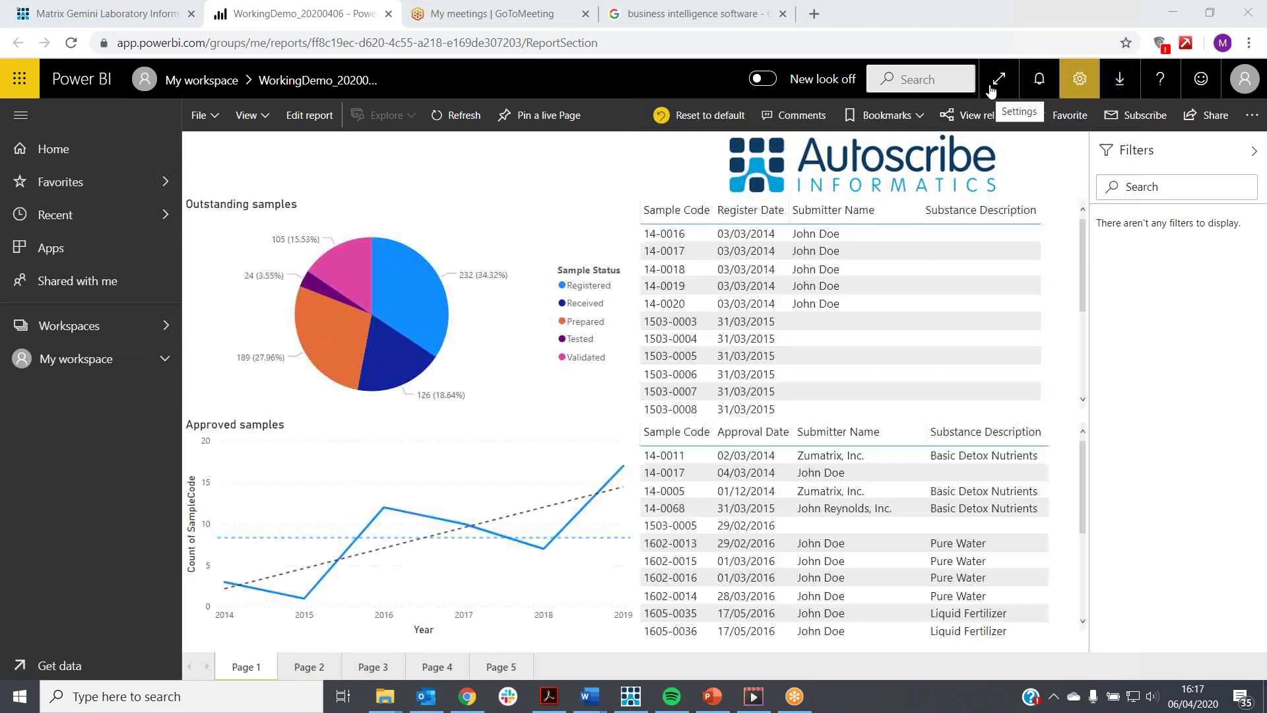
# Step: Show the report full screen so Outstanding and Approved samples visuals are enlarged
pyautogui.click(998, 79)
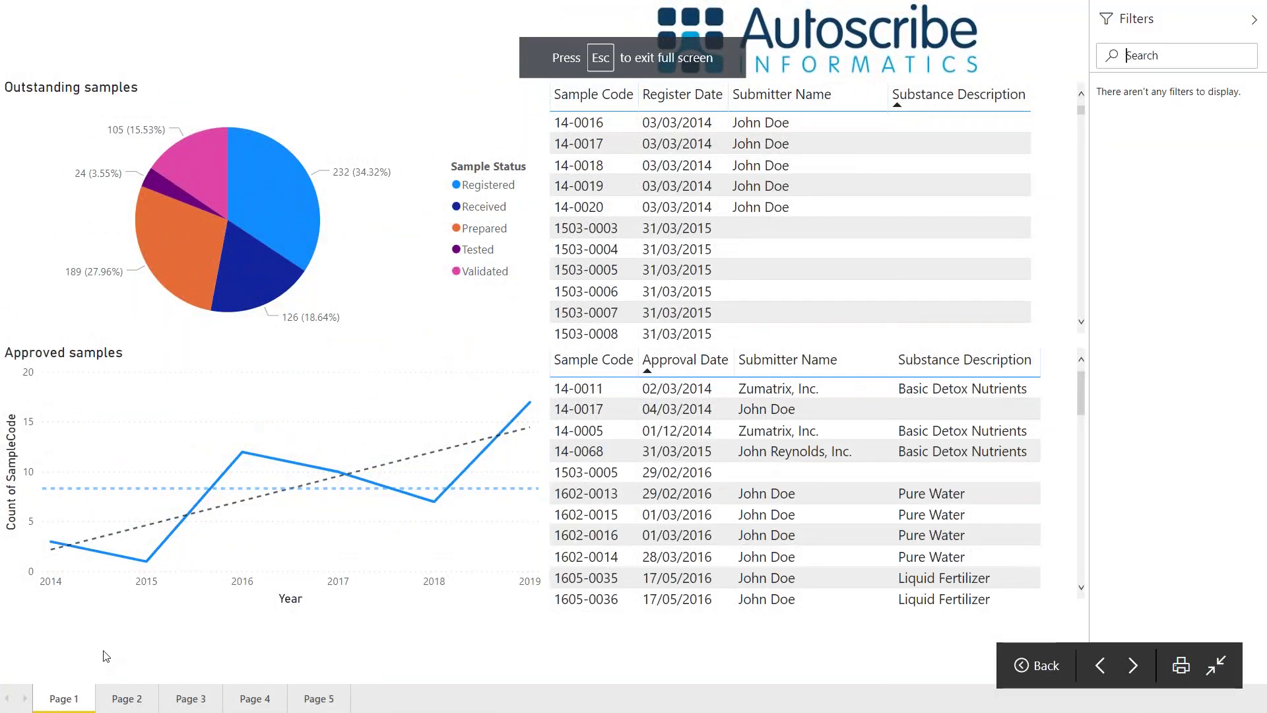
pyautogui.moveTo(119, 534)
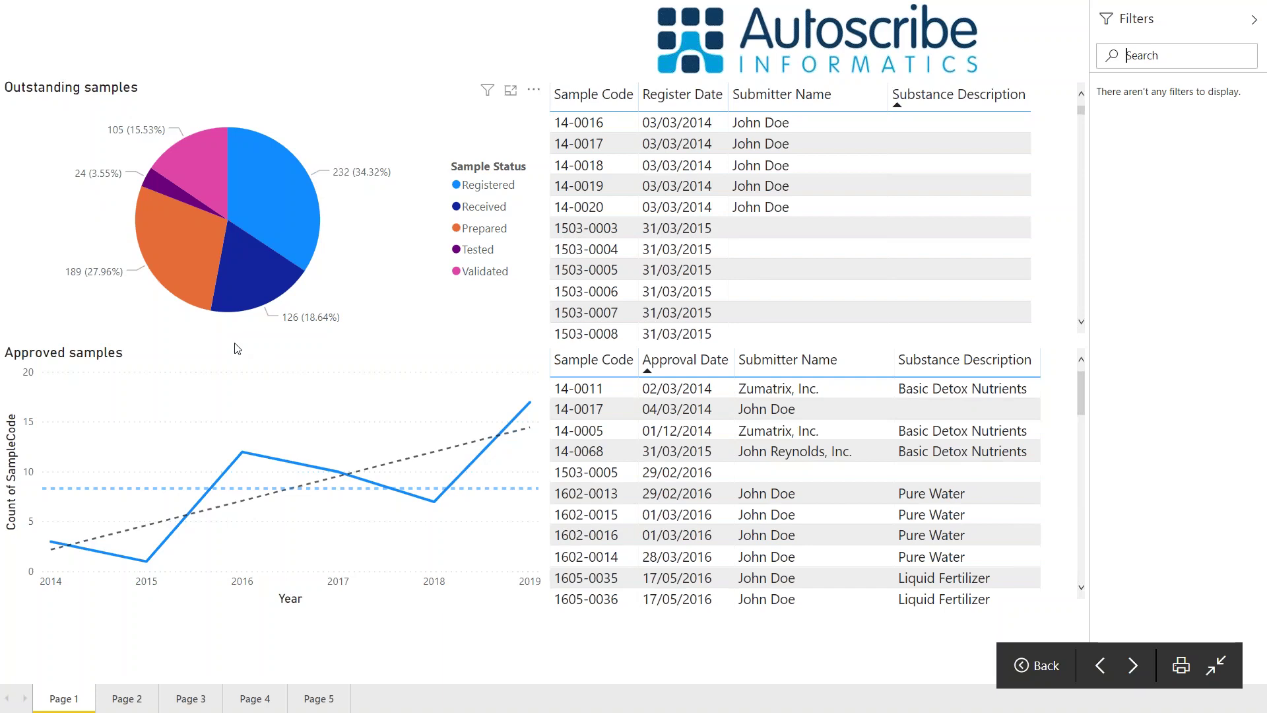
pyautogui.click(282, 202)
pyautogui.click(149, 239)
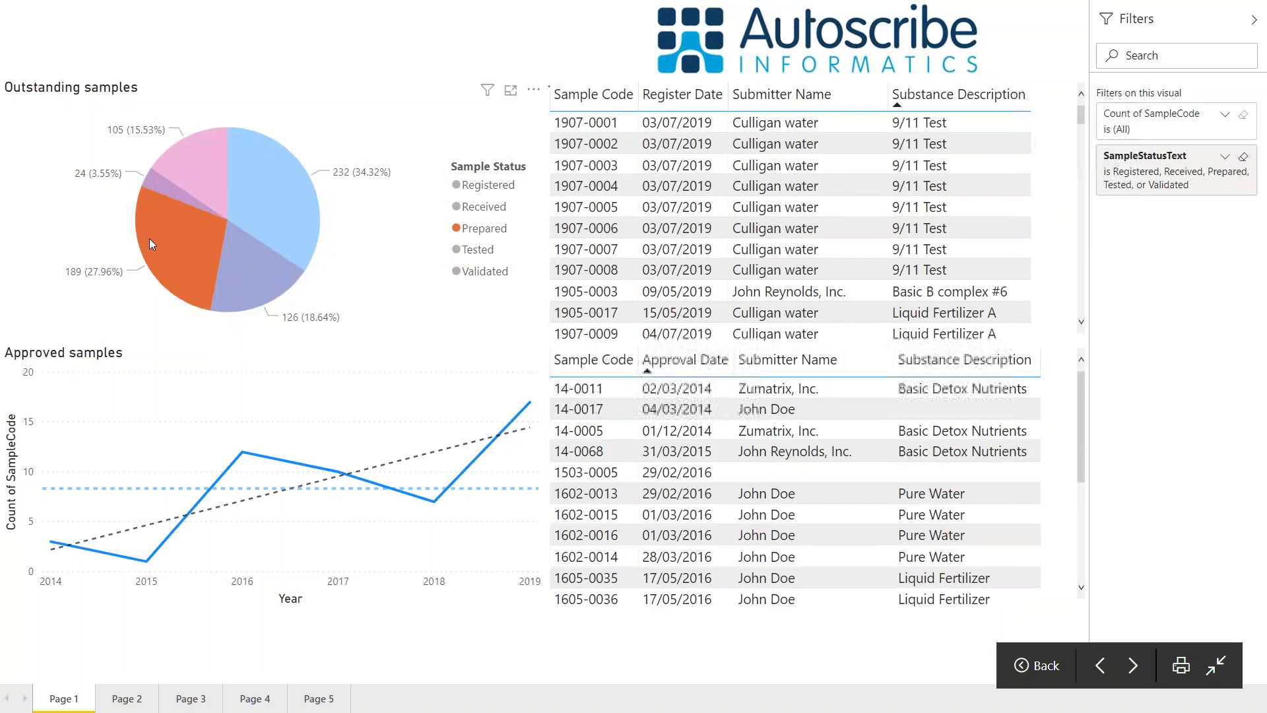
pyautogui.moveTo(177, 239)
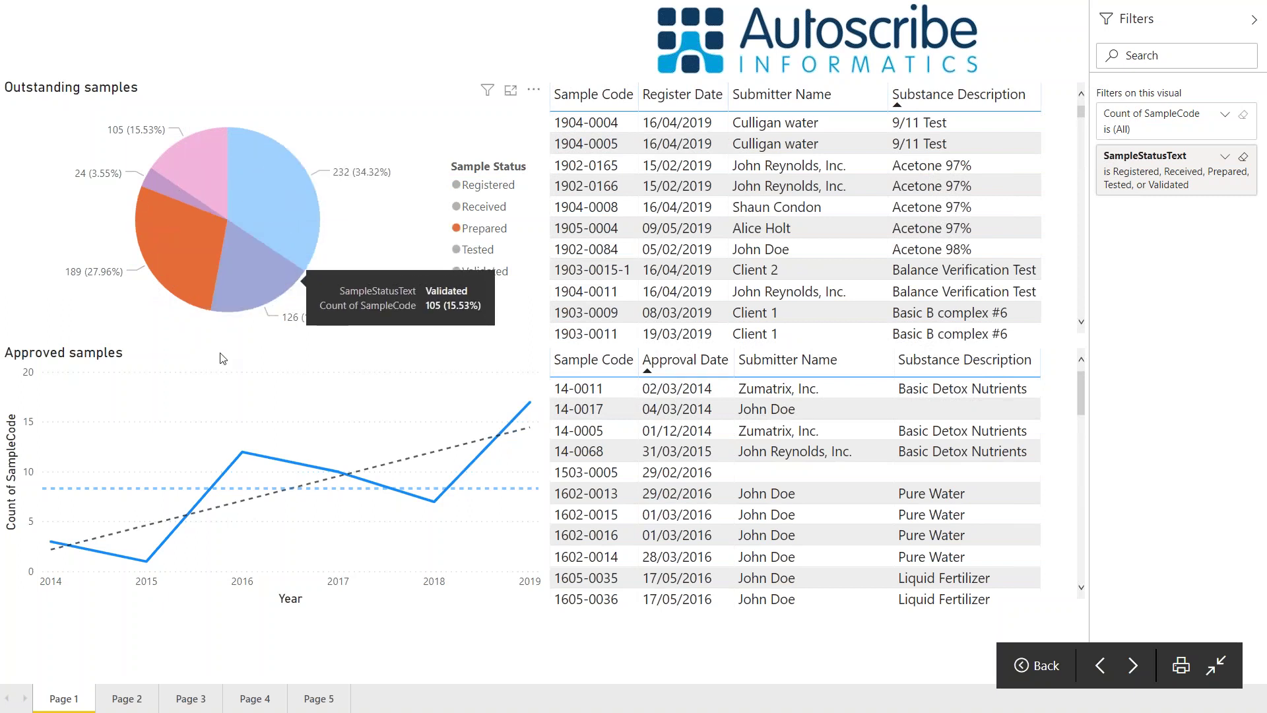
pyautogui.click(146, 322)
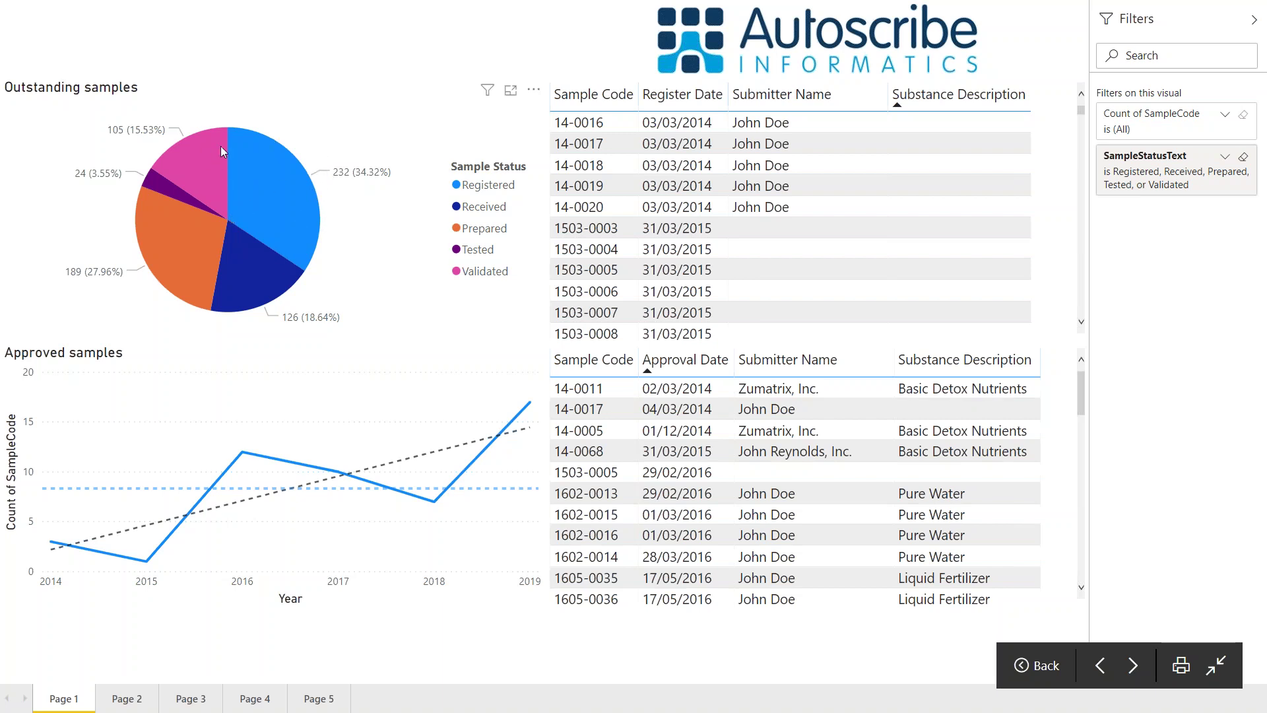
pyautogui.click(259, 163)
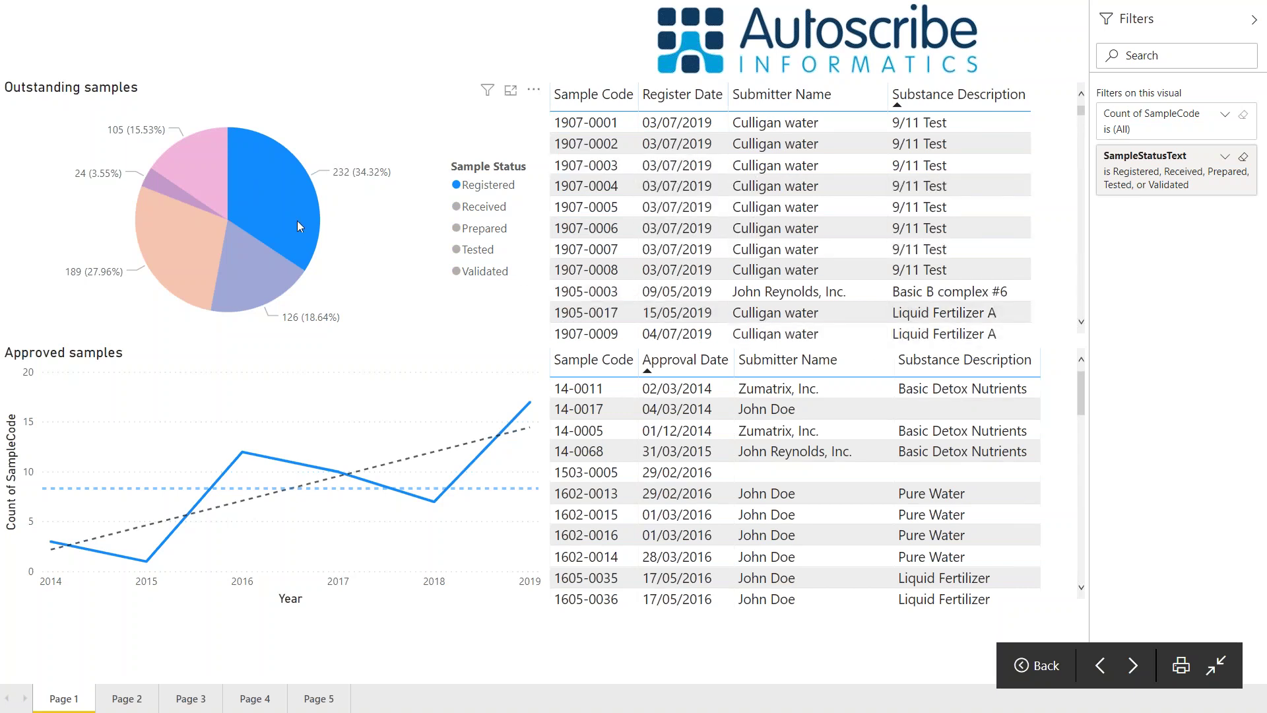
pyautogui.click(267, 264)
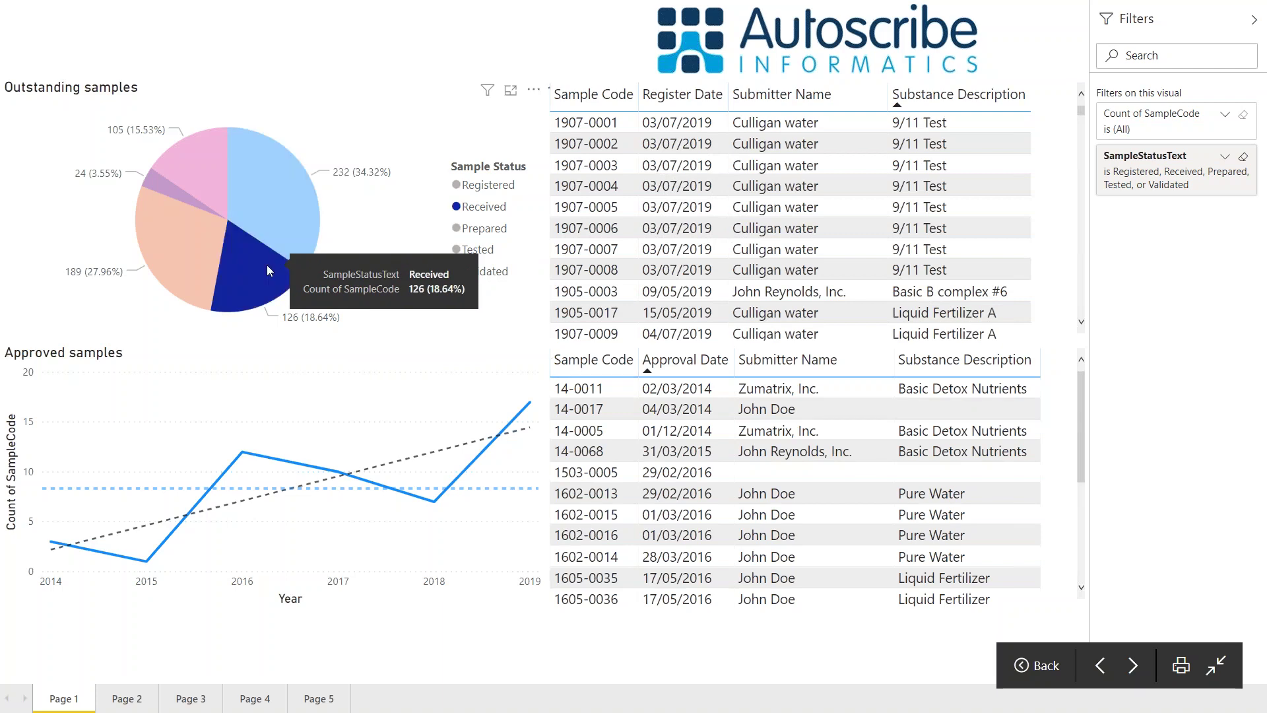
pyautogui.click(155, 264)
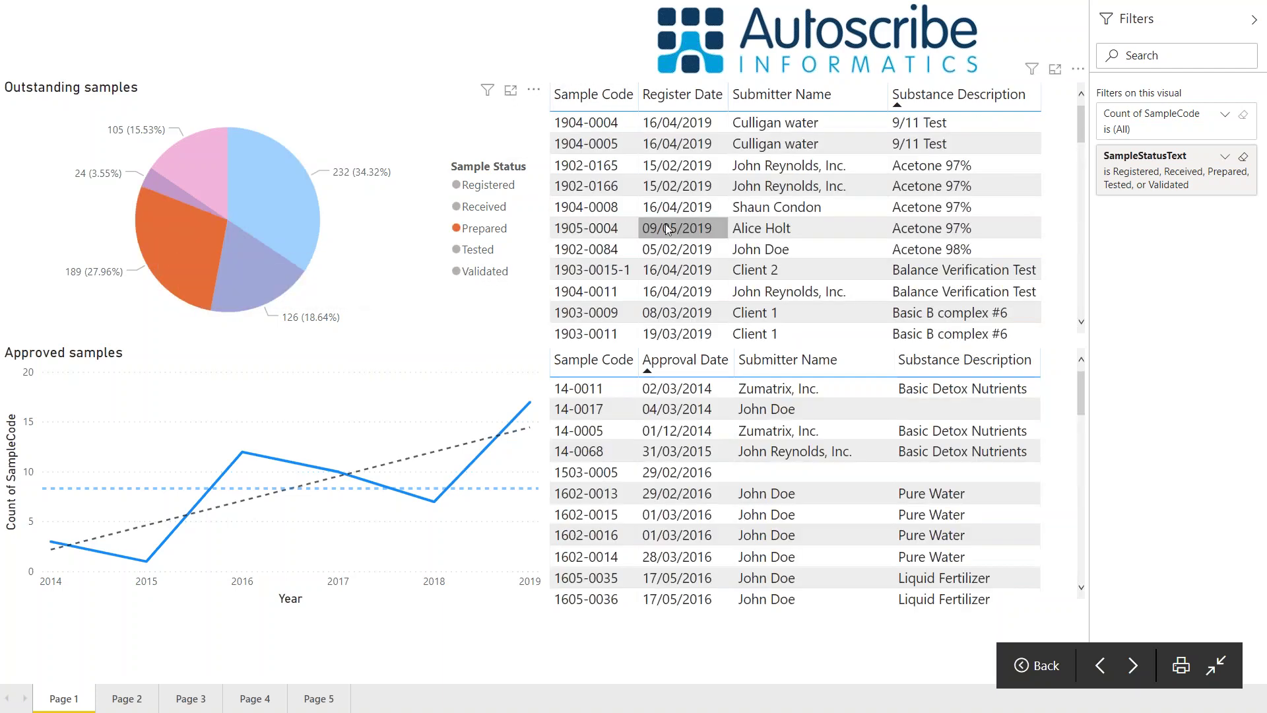
pyautogui.click(356, 228)
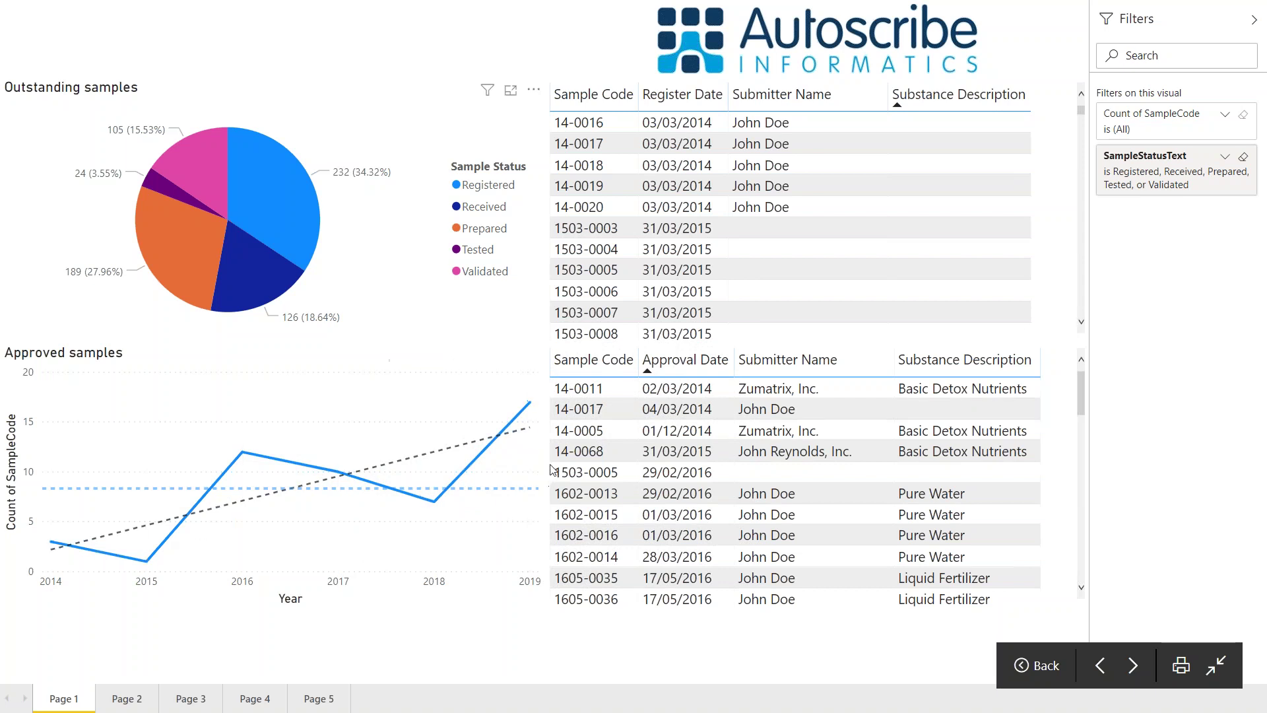
# Step: Cross-filter Page 1's tables to 2016 approved samples, then move to Page 2
pyautogui.click(531, 414)
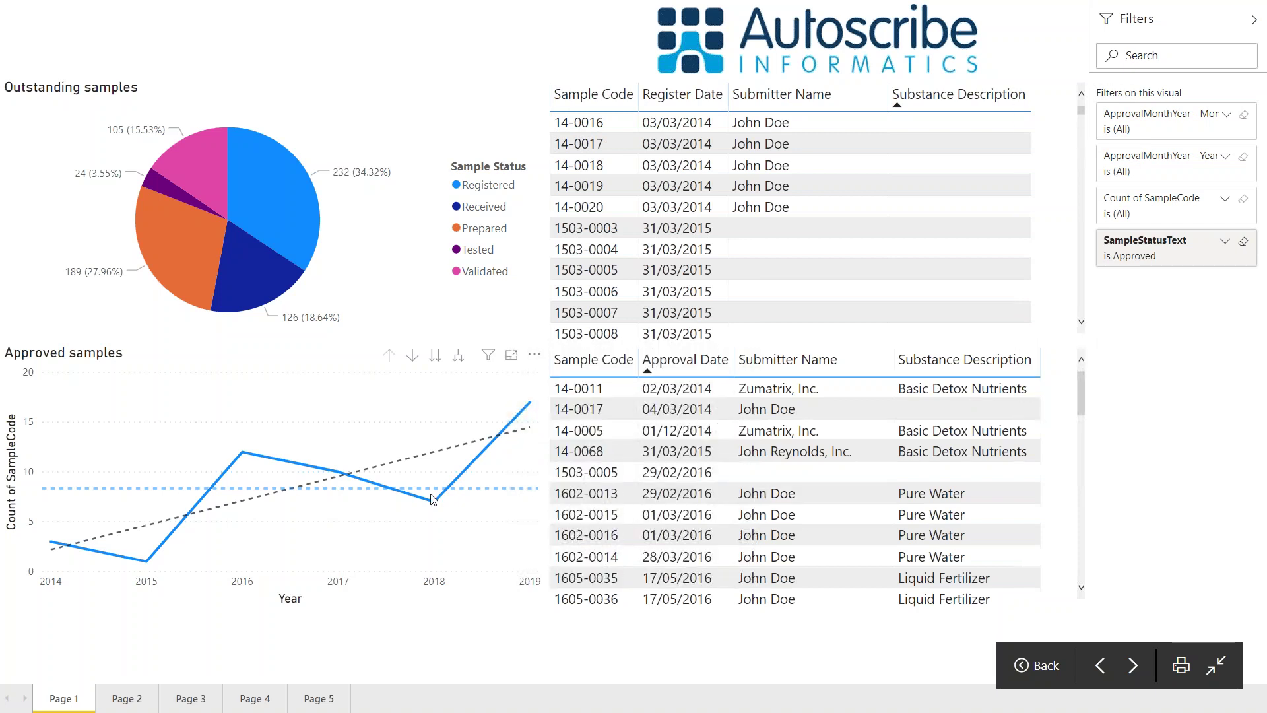
pyautogui.click(242, 453)
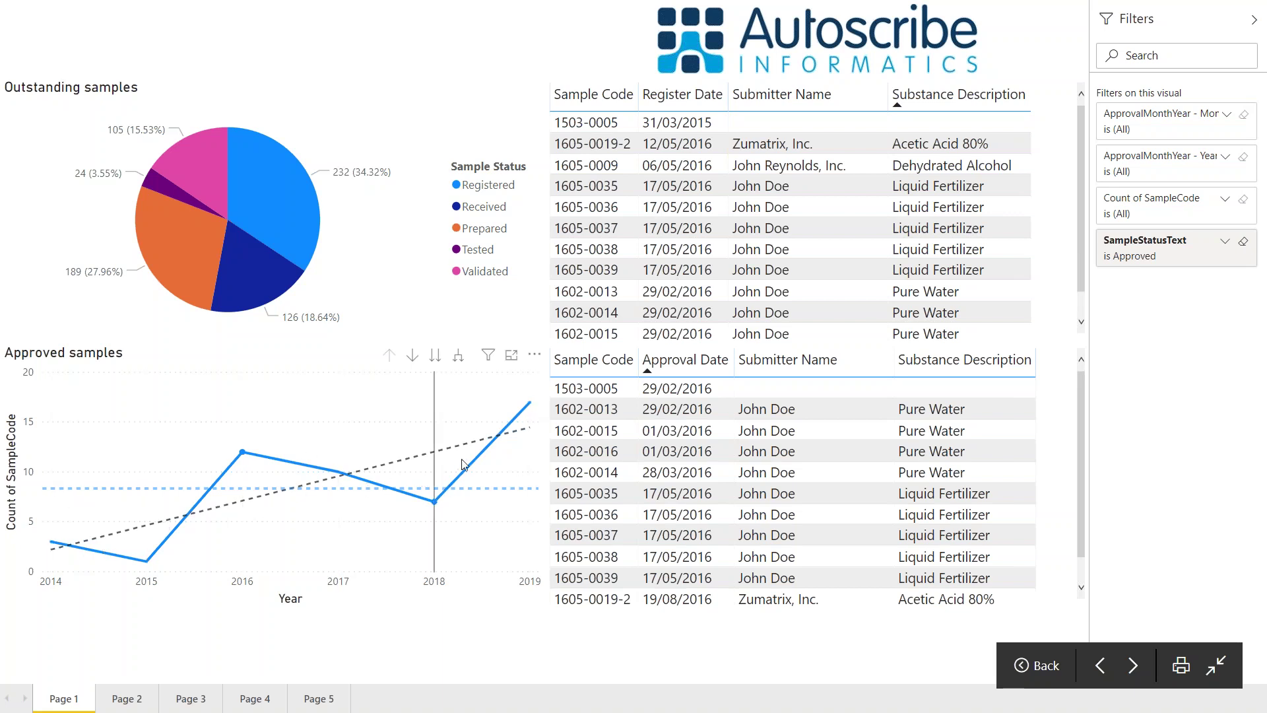
pyautogui.moveTo(463, 464)
pyautogui.click(134, 695)
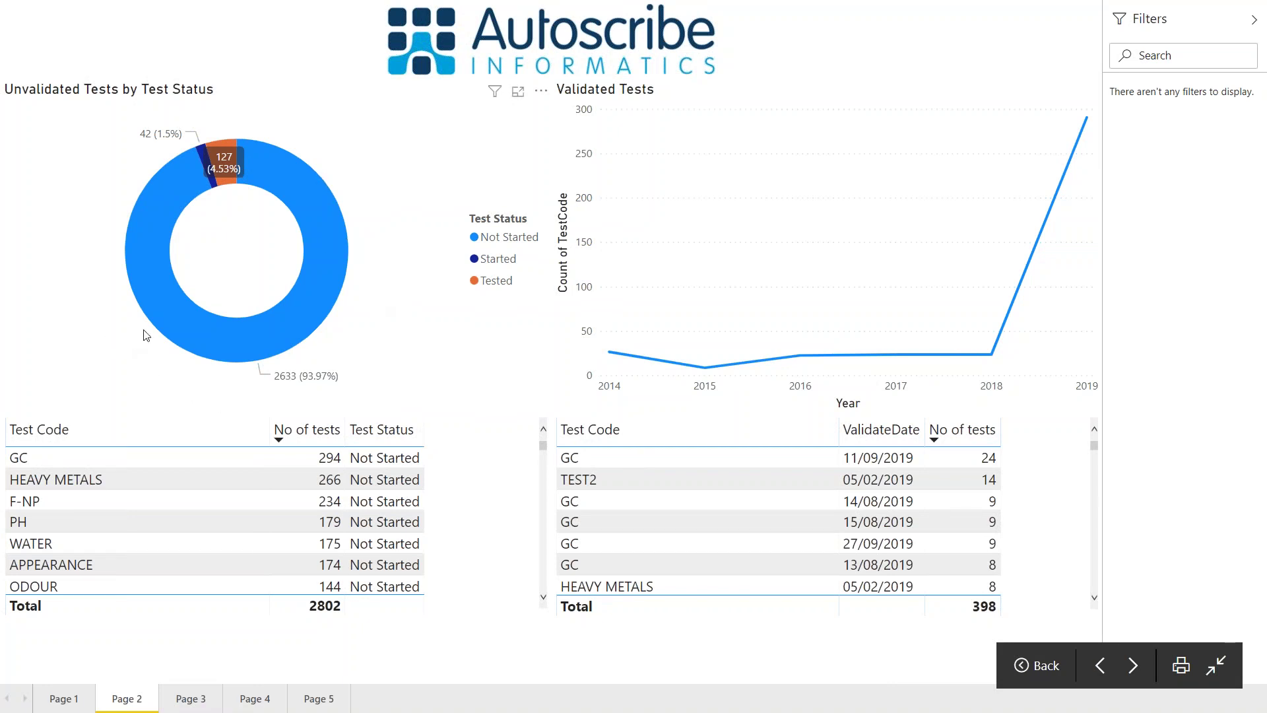
# Step: Inspect the doughnut's Not Started (2633), Tested (127) and Started (42) segments
pyautogui.moveTo(318, 218)
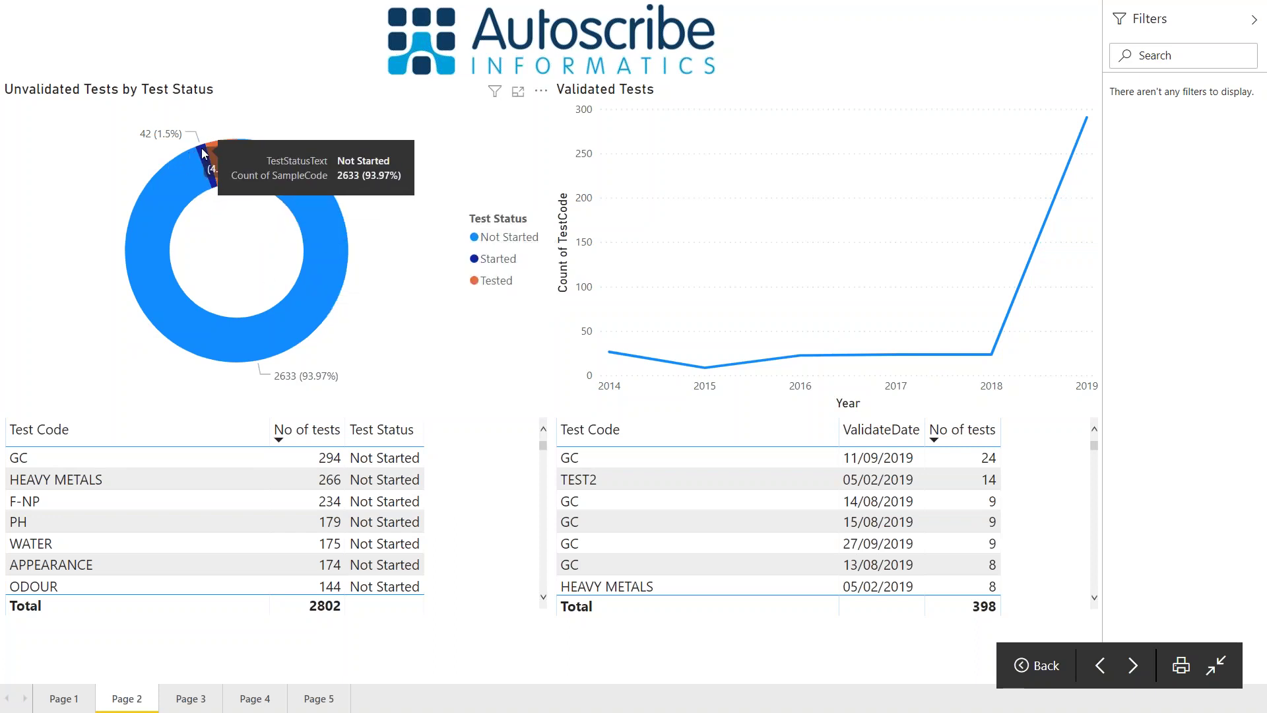
pyautogui.moveTo(215, 144)
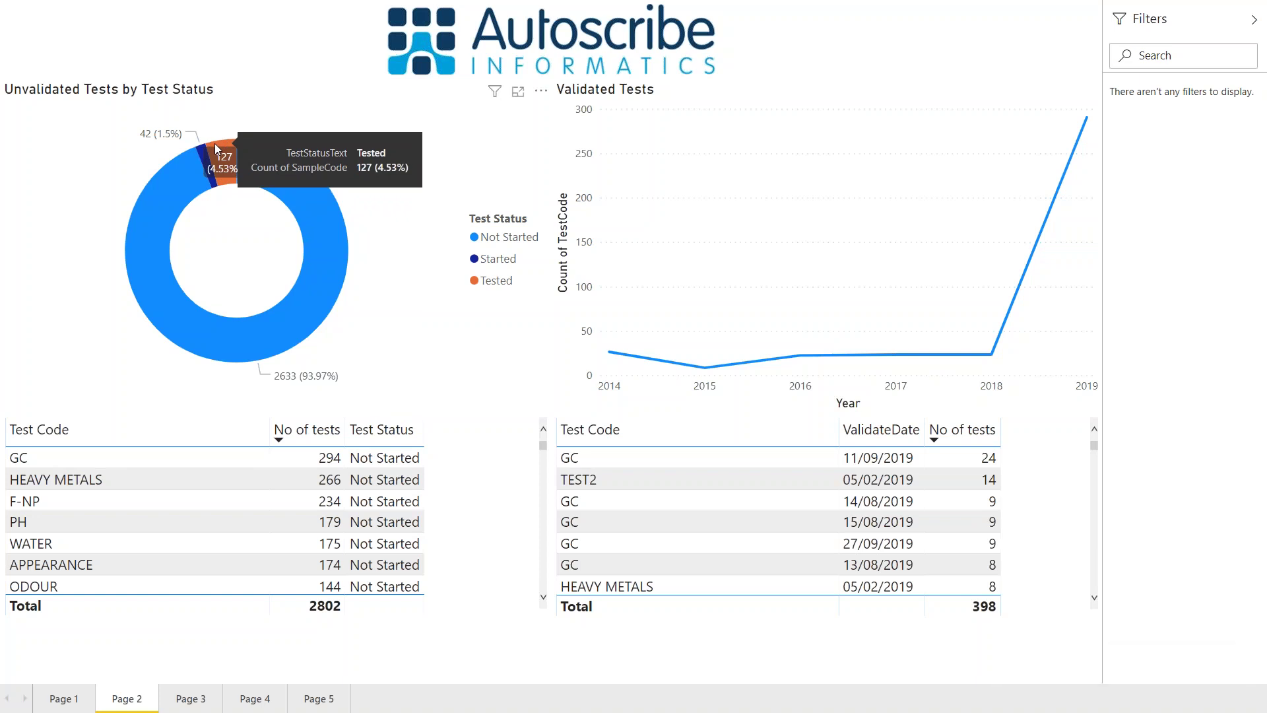
# Step: Cross-filter Page 2's tests to Tested status, then to Not Started status
pyautogui.click(215, 143)
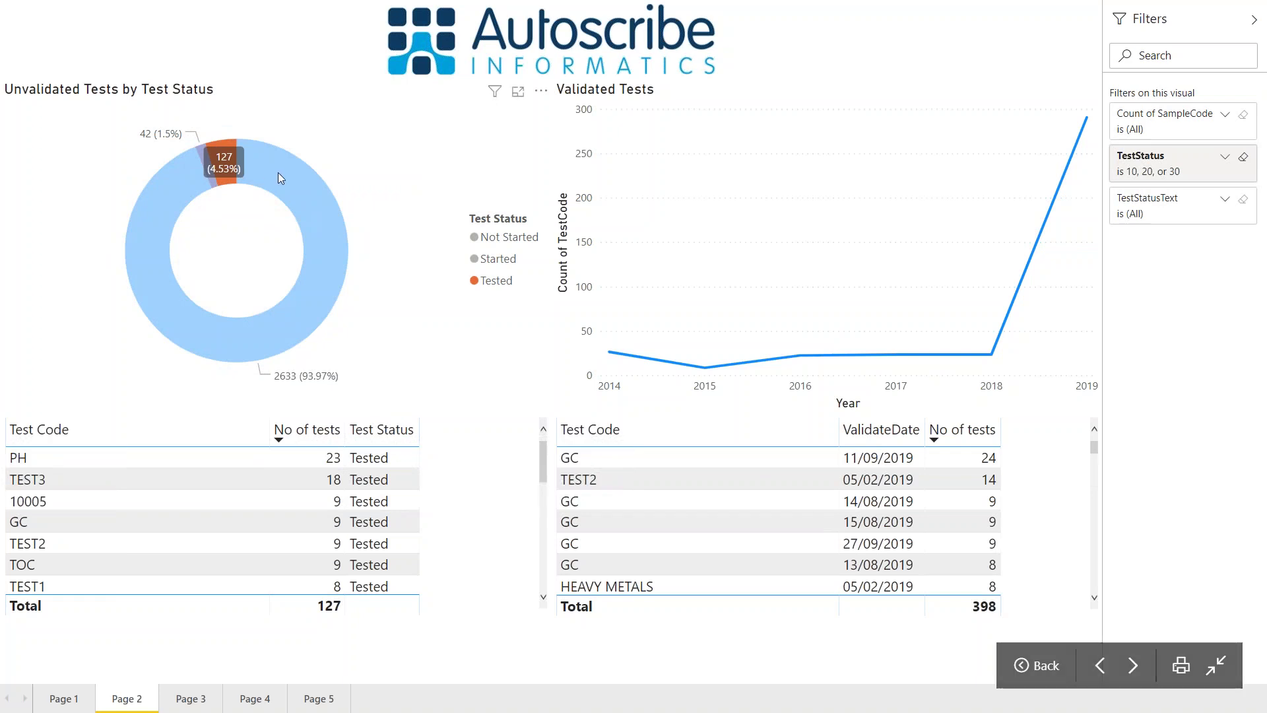
pyautogui.click(280, 172)
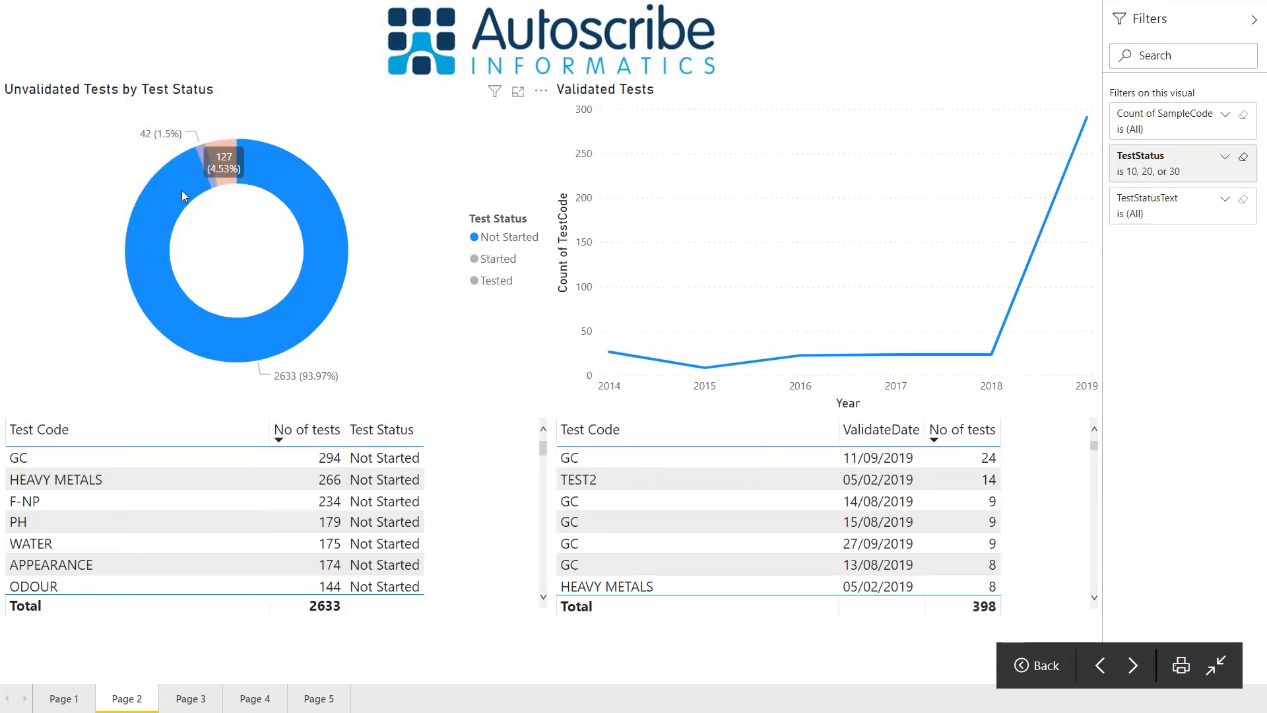
pyautogui.click(181, 190)
pyautogui.click(283, 188)
# Step: Sort the unvalidated tests table by No of tests both ways, clearing the Not Started filter
pyautogui.click(299, 434)
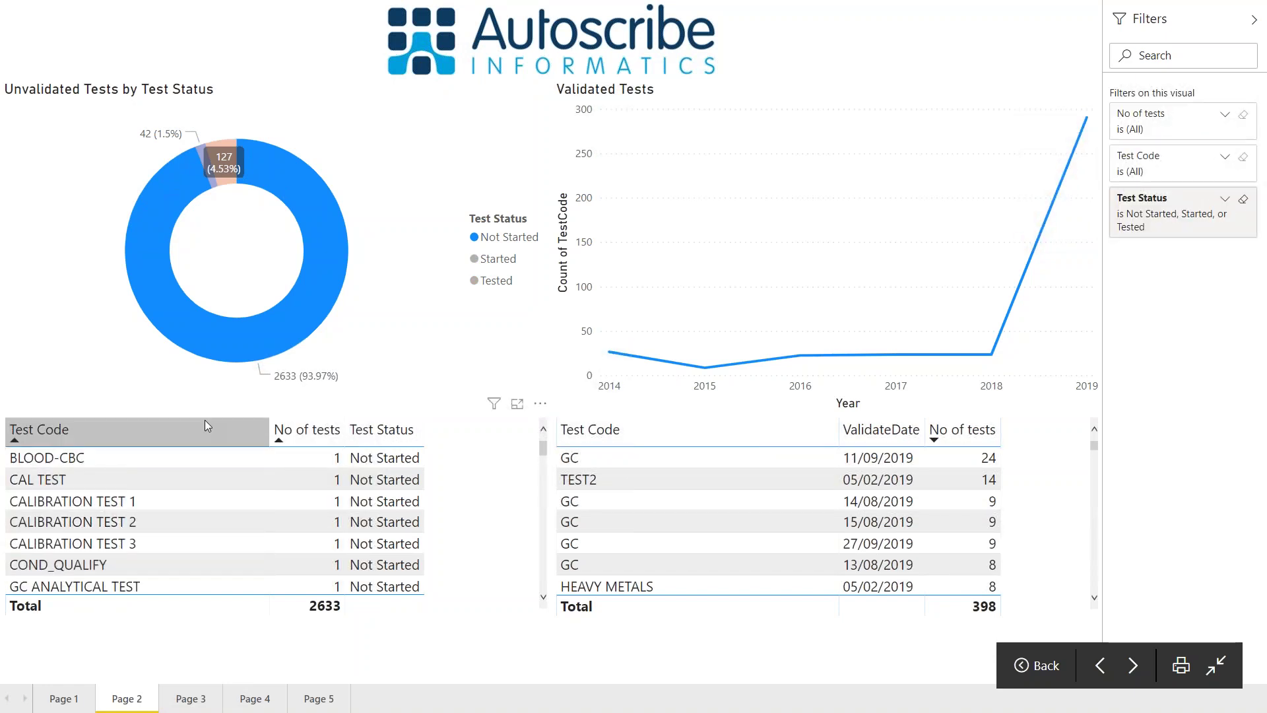
pyautogui.click(307, 437)
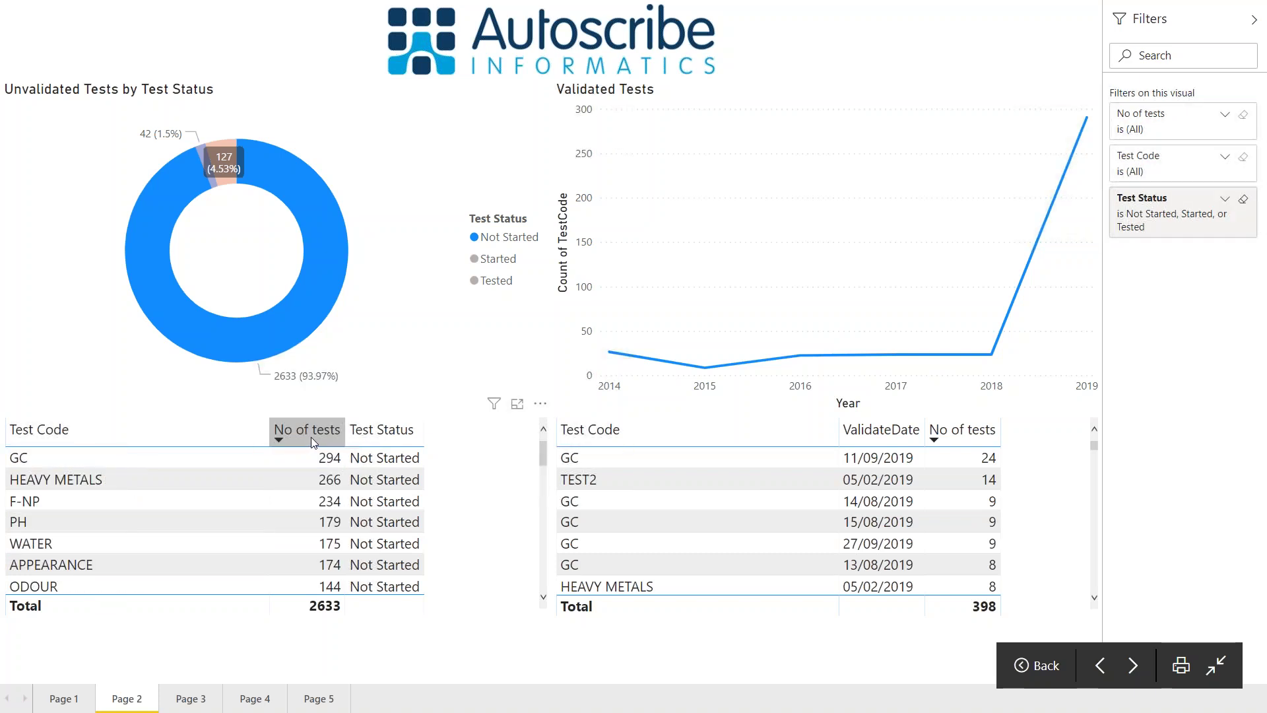
pyautogui.click(307, 184)
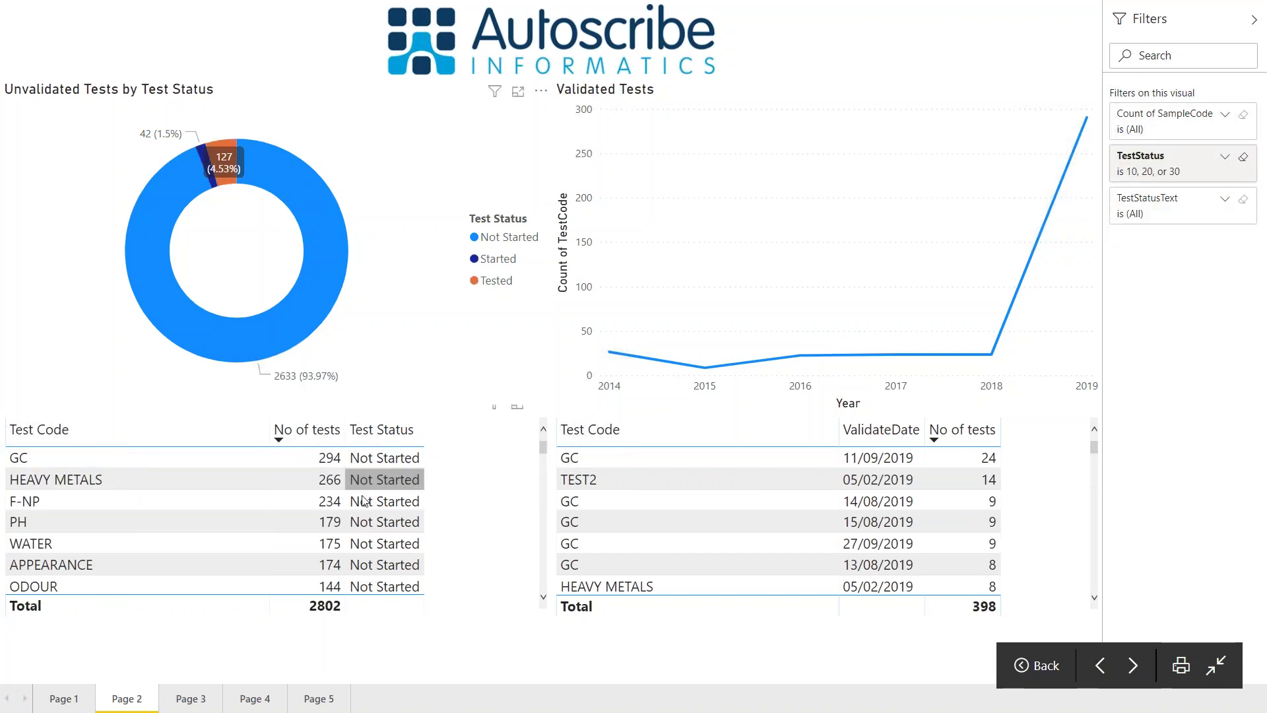
pyautogui.click(299, 448)
pyautogui.click(298, 435)
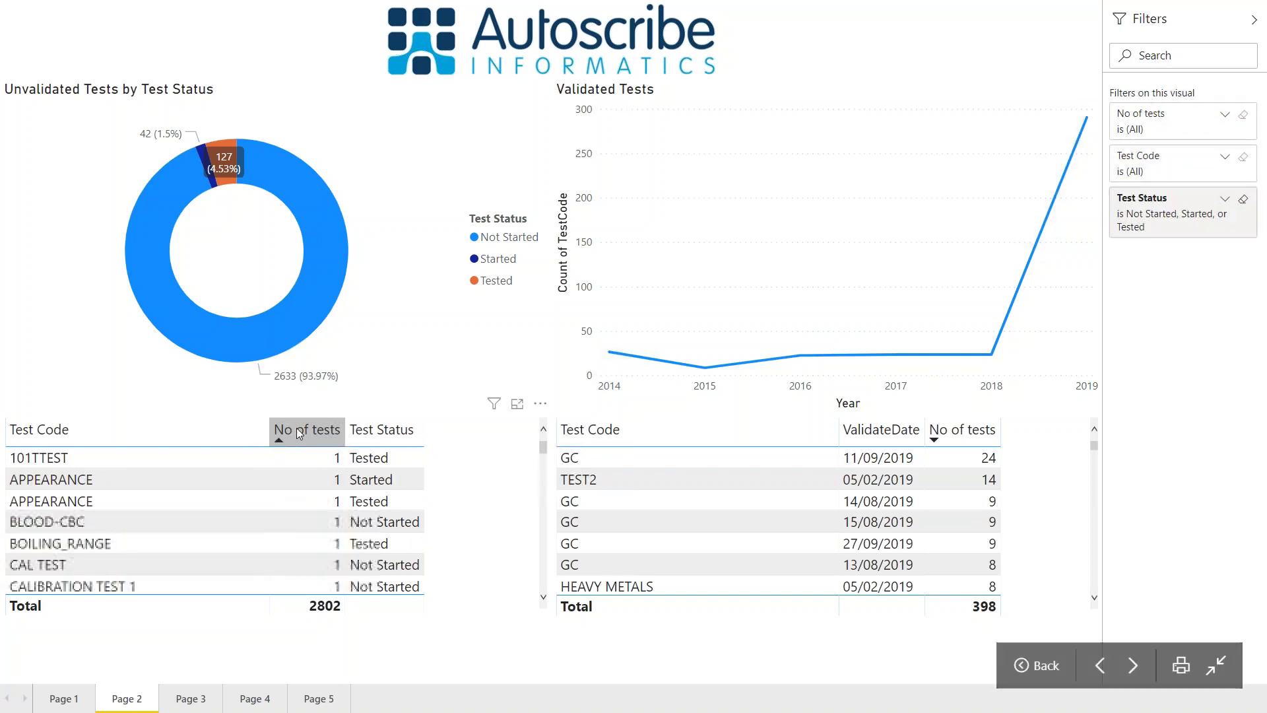
pyautogui.click(297, 433)
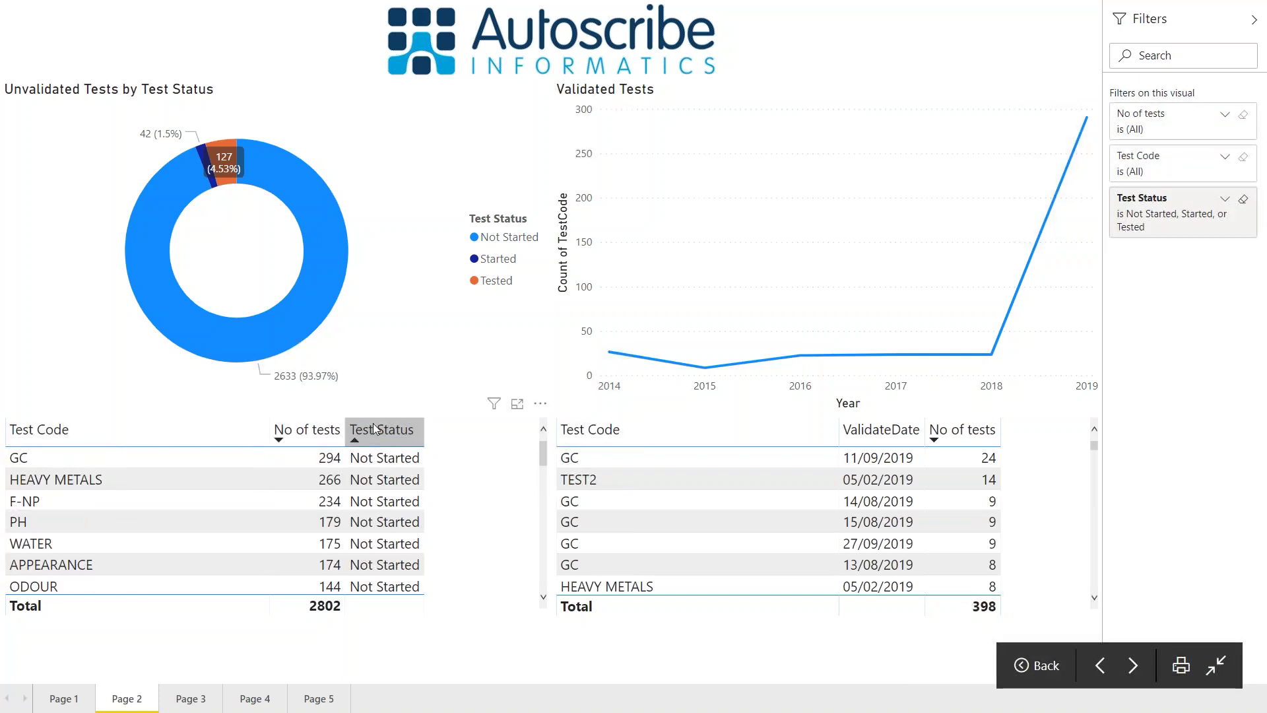
pyautogui.click(303, 433)
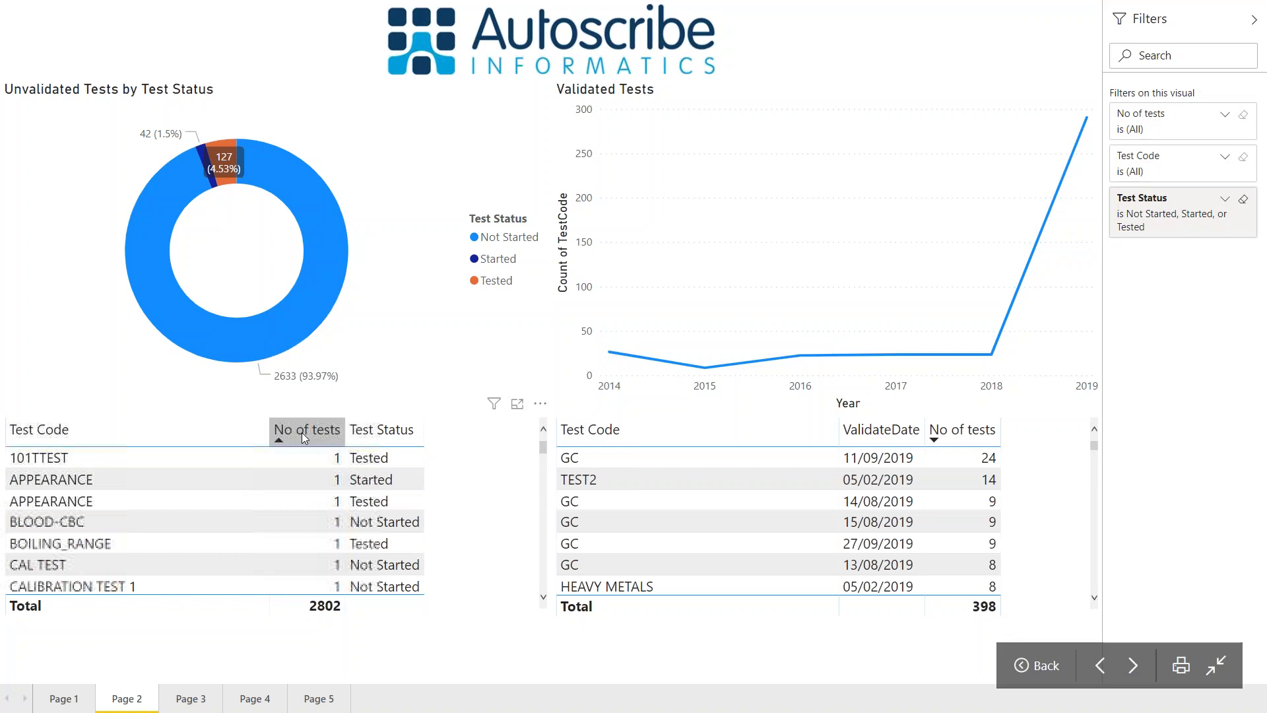
pyautogui.click(302, 433)
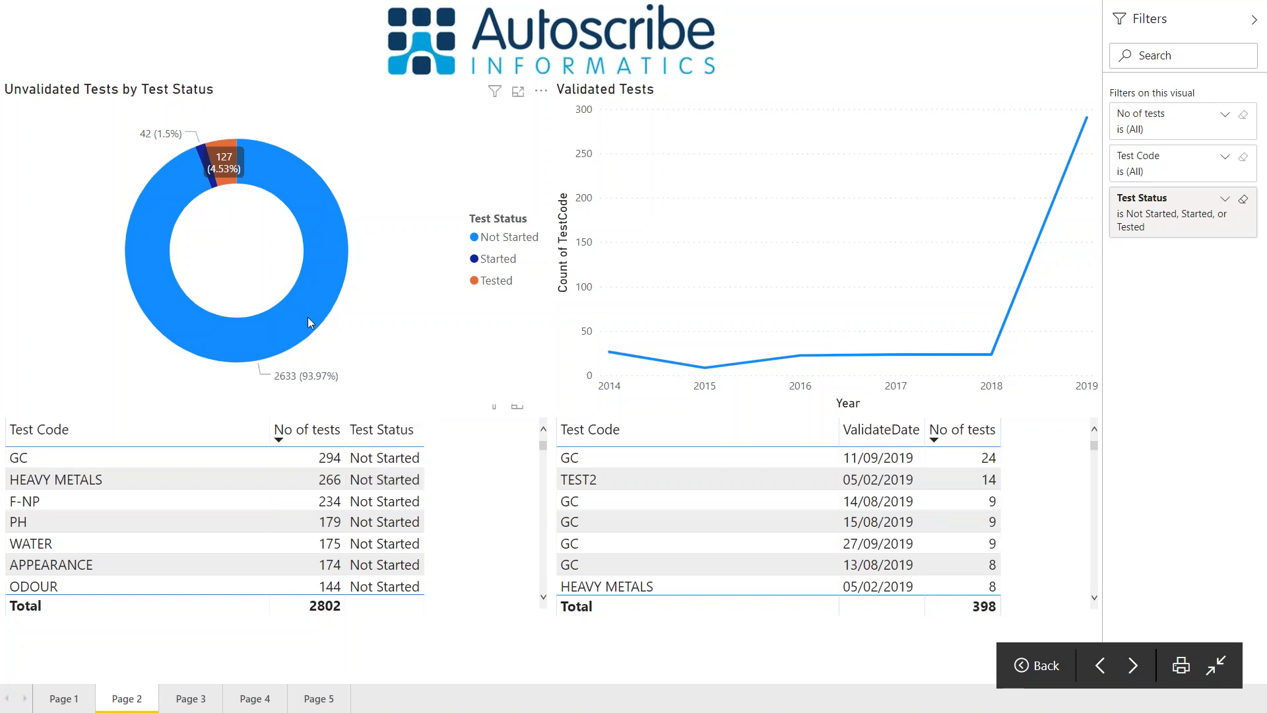
pyautogui.moveTo(310, 321)
pyautogui.moveTo(638, 380)
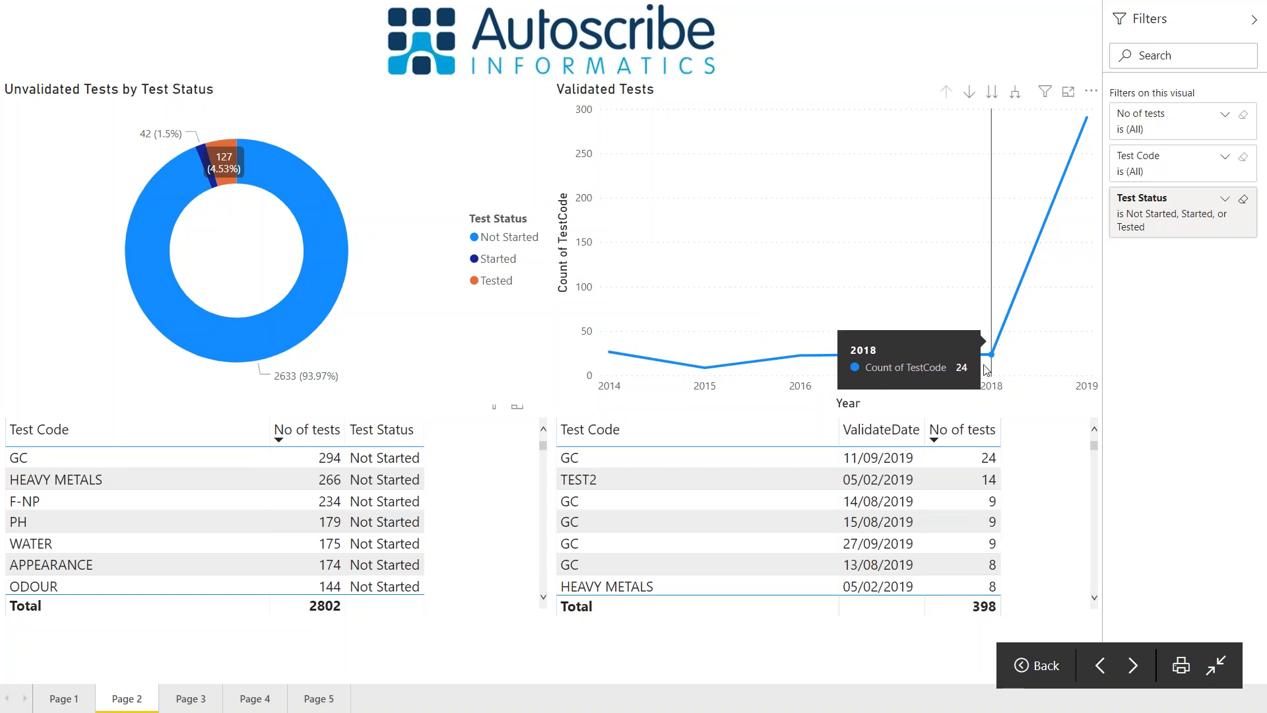
# Step: Filter Validated Tests to 2015, clear it, then filter to 2014 (27 tests)
pyautogui.click(704, 369)
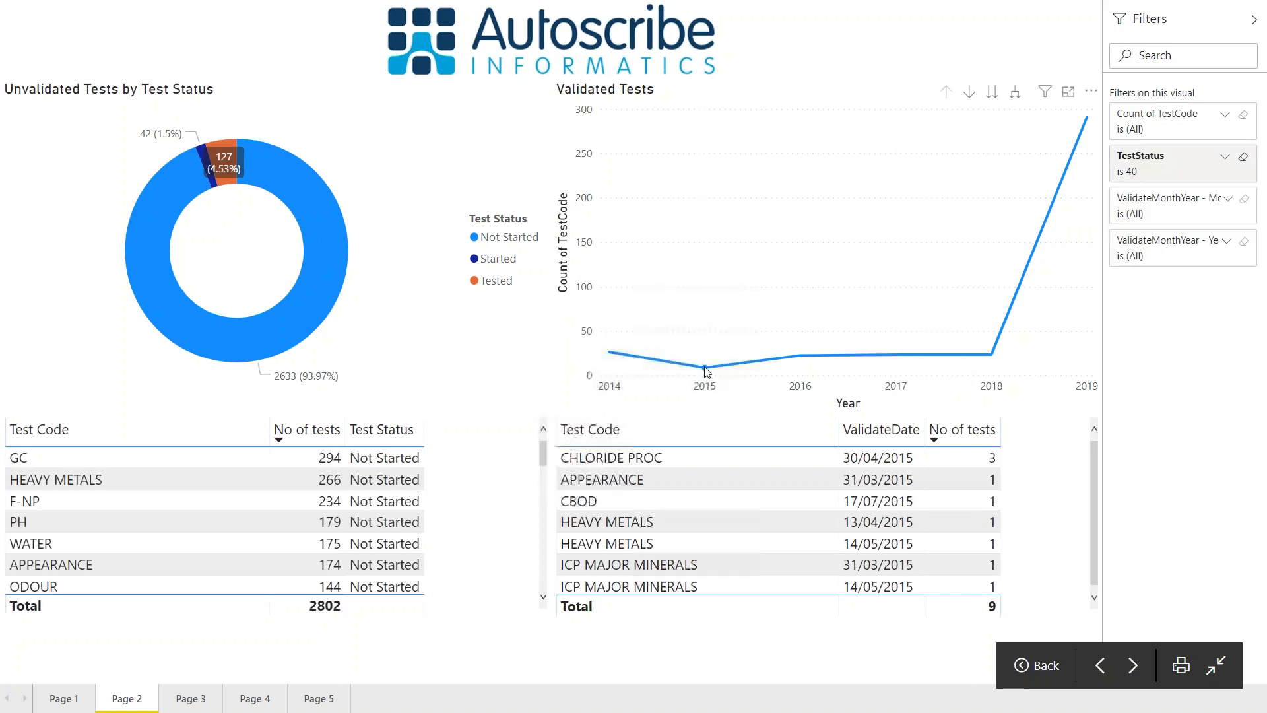
pyautogui.click(1090, 365)
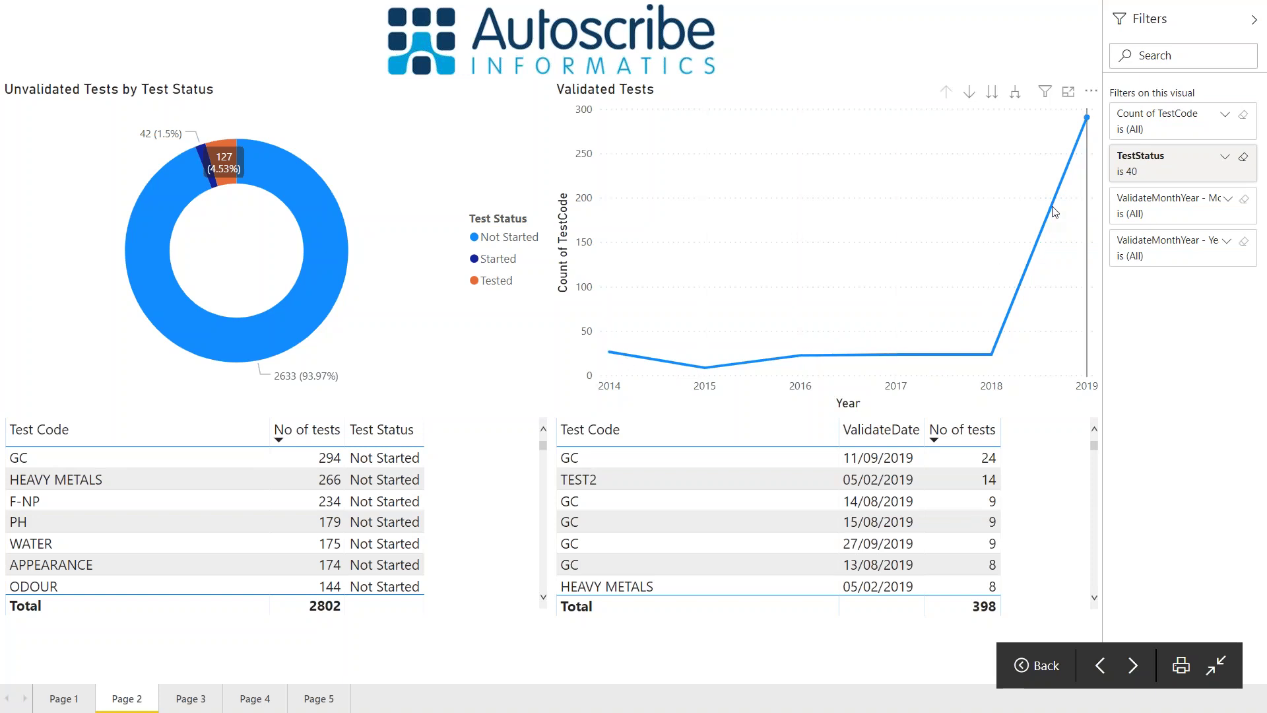
pyautogui.moveTo(1078, 143)
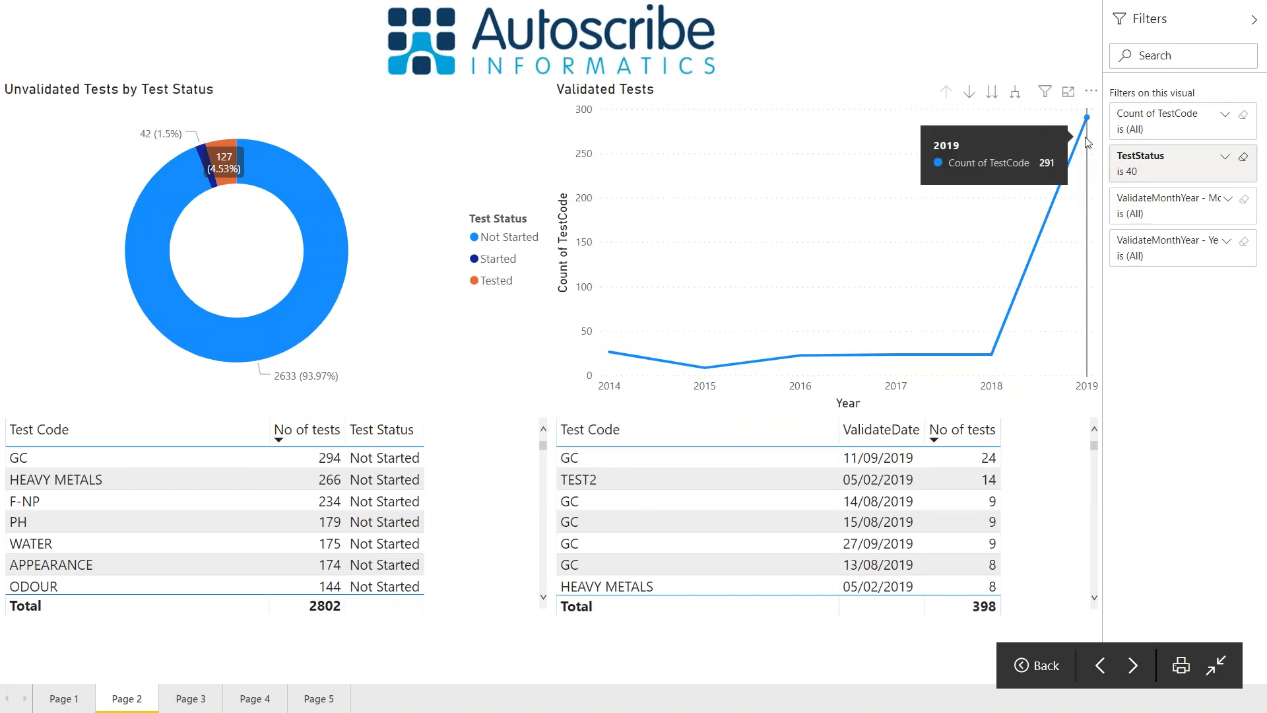
pyautogui.click(609, 353)
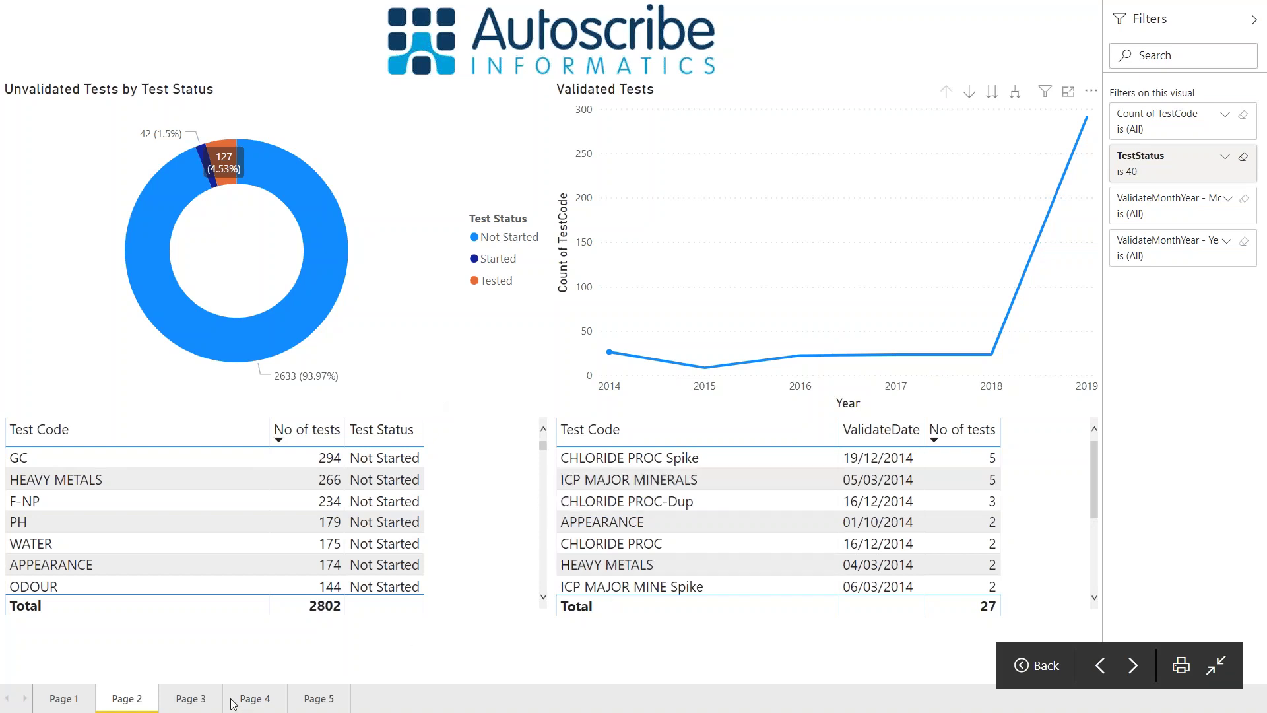
# Step: On Page 3, cross-filter to the Culligan water and 10-sample submitters, clearing each afterwards
pyautogui.click(206, 700)
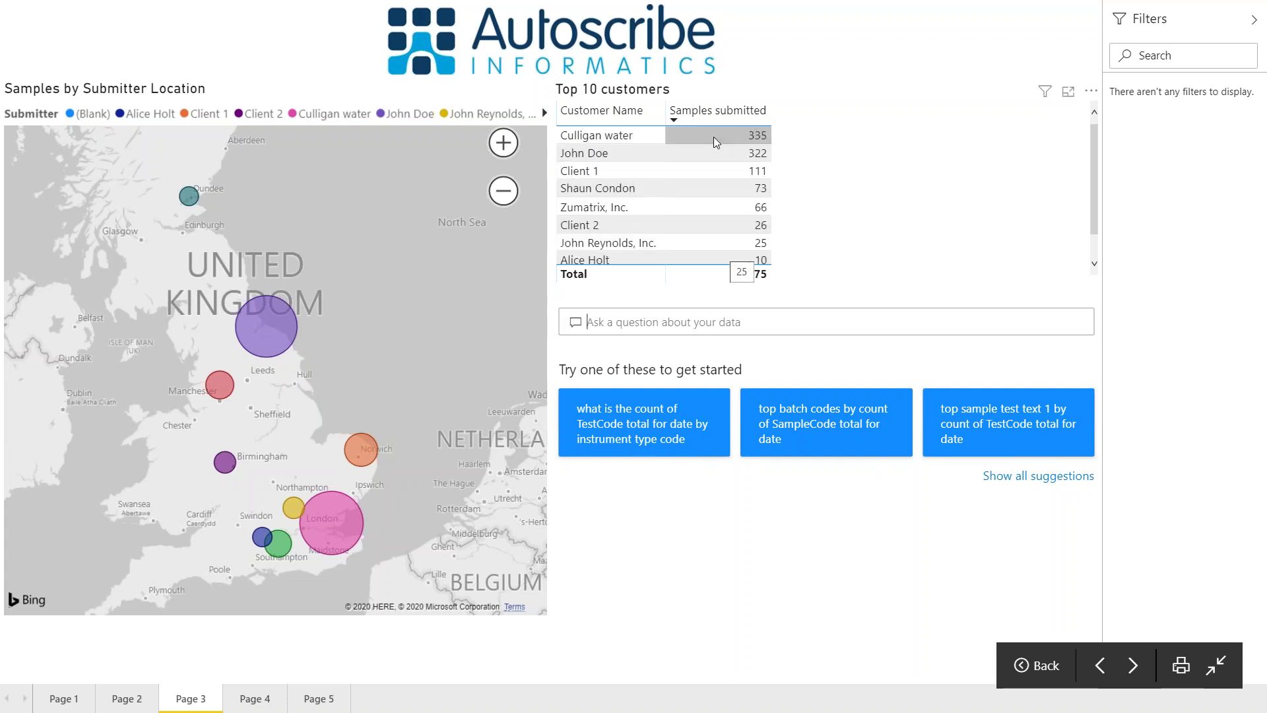
pyautogui.click(322, 513)
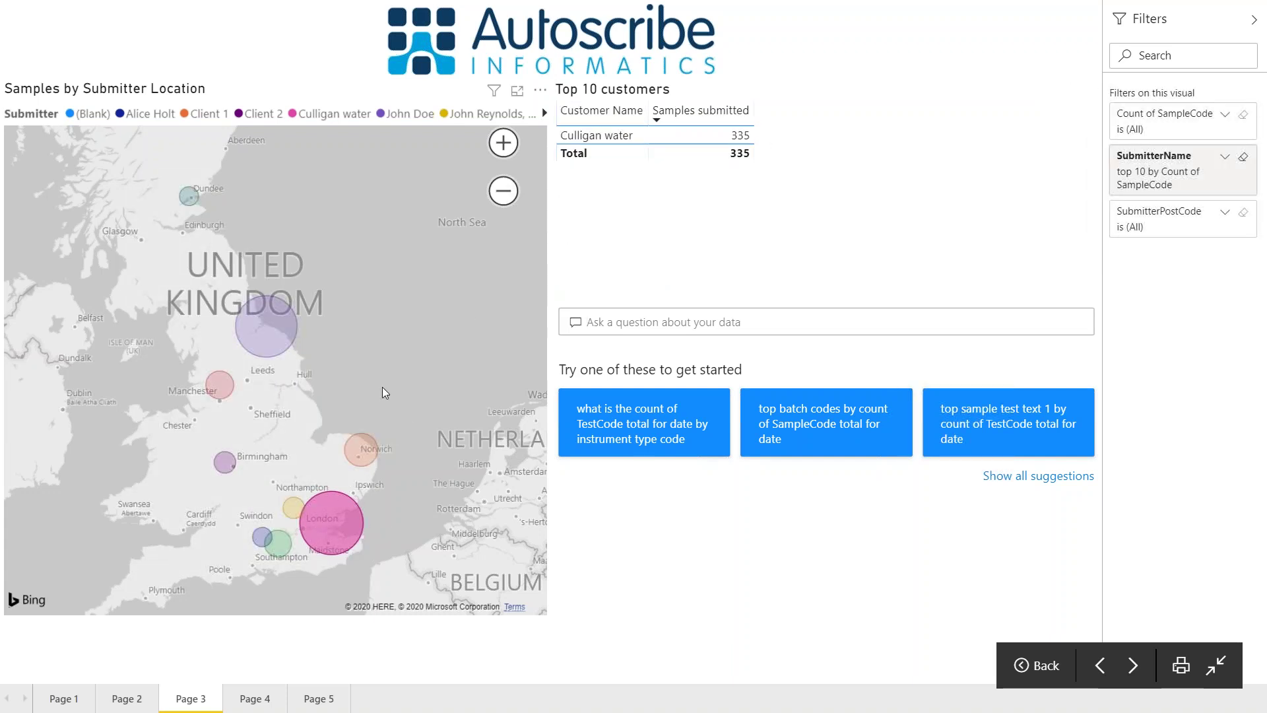
pyautogui.click(409, 342)
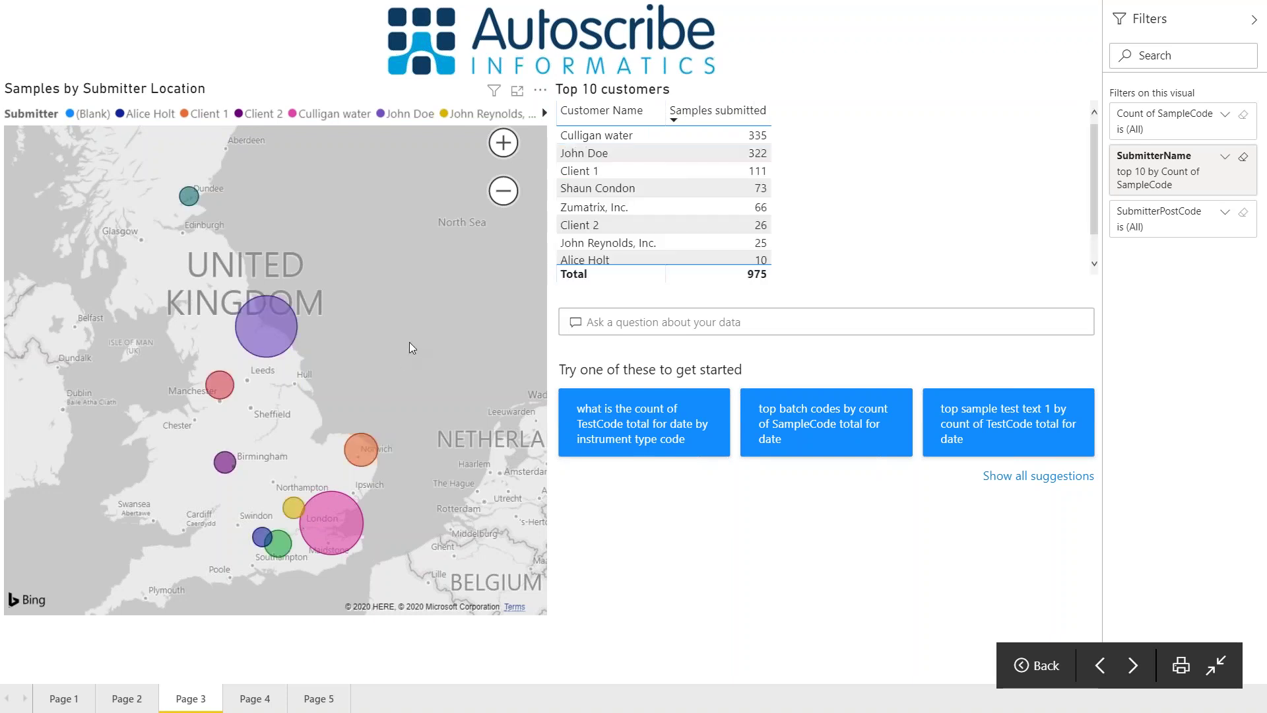
pyautogui.click(261, 539)
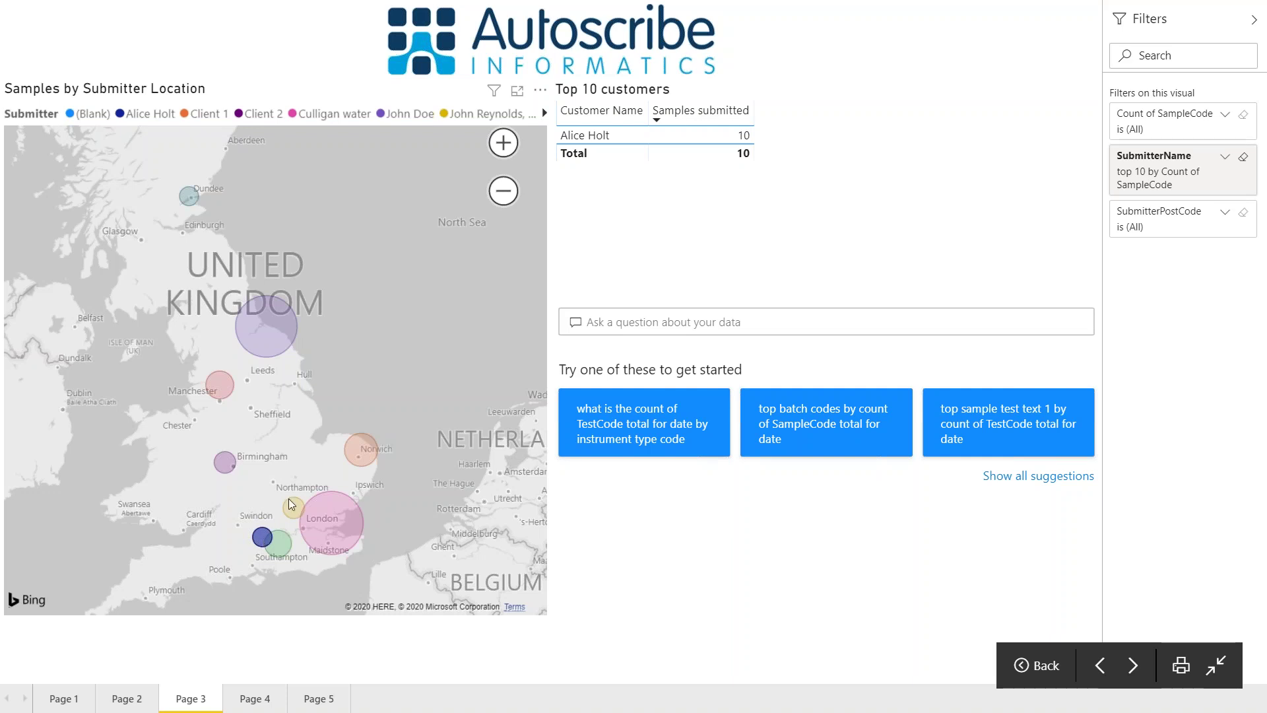
pyautogui.click(345, 402)
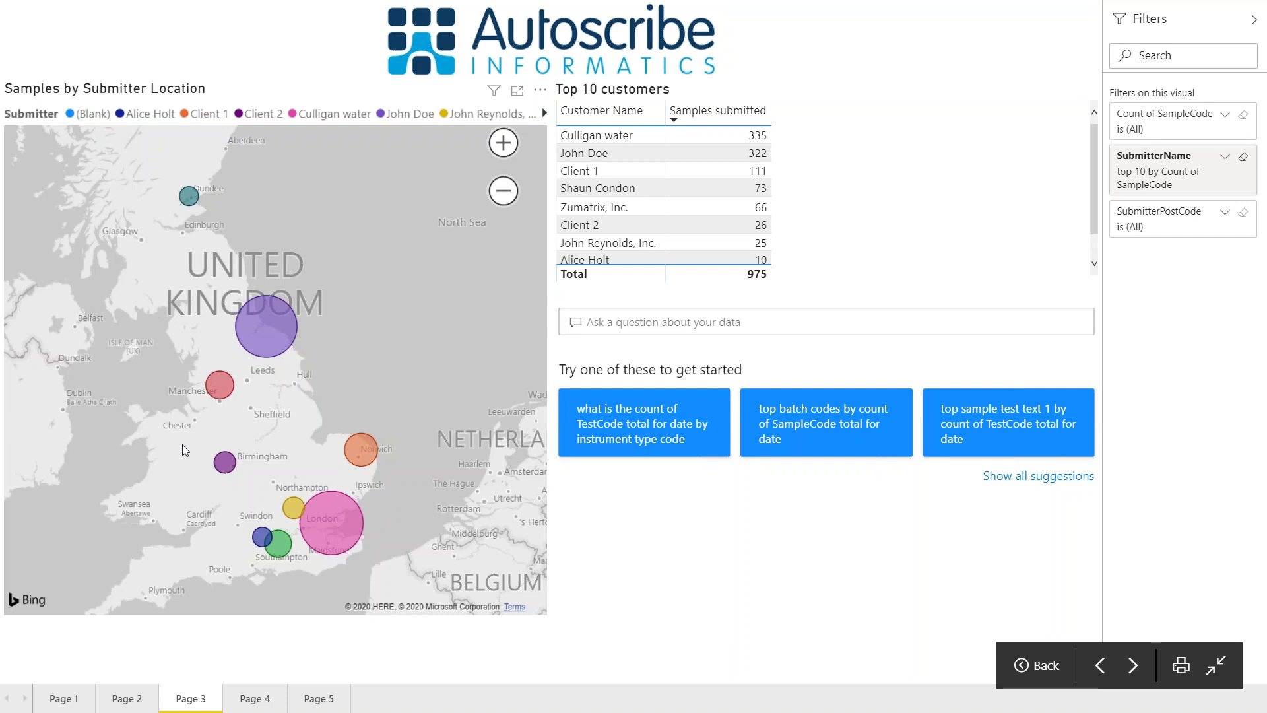
# Step: On Page 4, cross-filter the revenue chart to TEST3, then to 2015 only
pyautogui.click(257, 698)
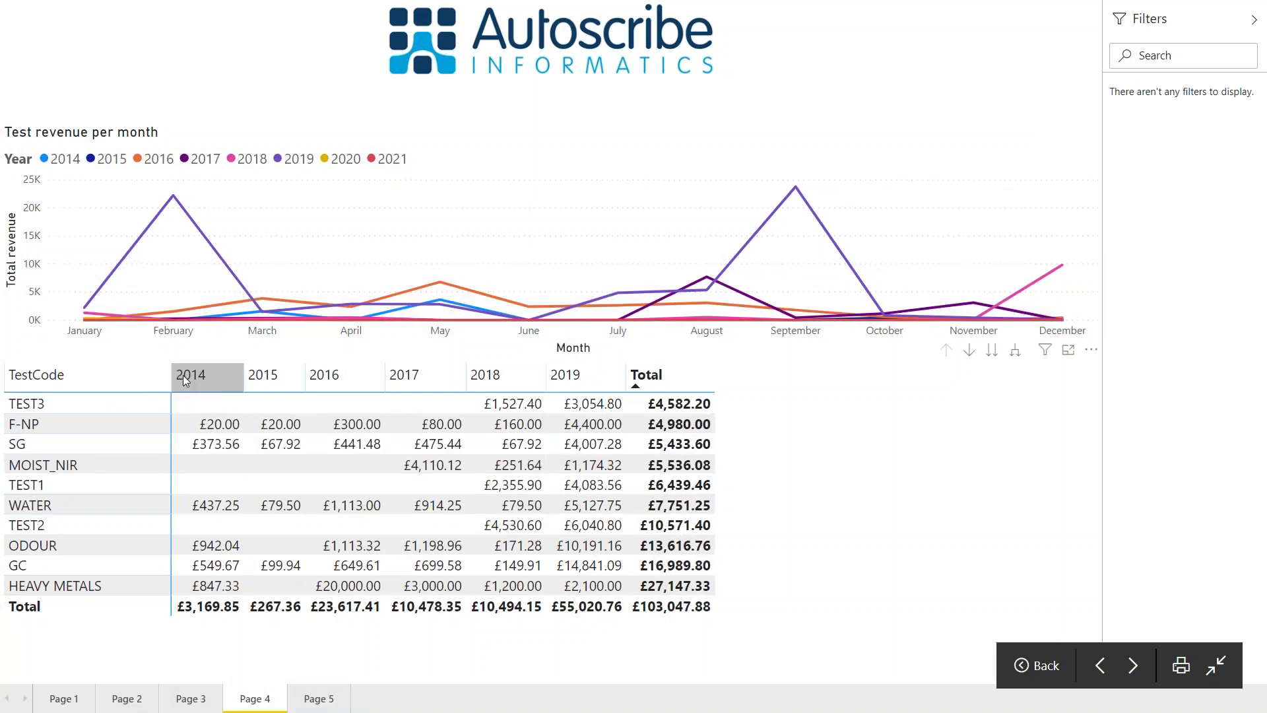
pyautogui.click(120, 402)
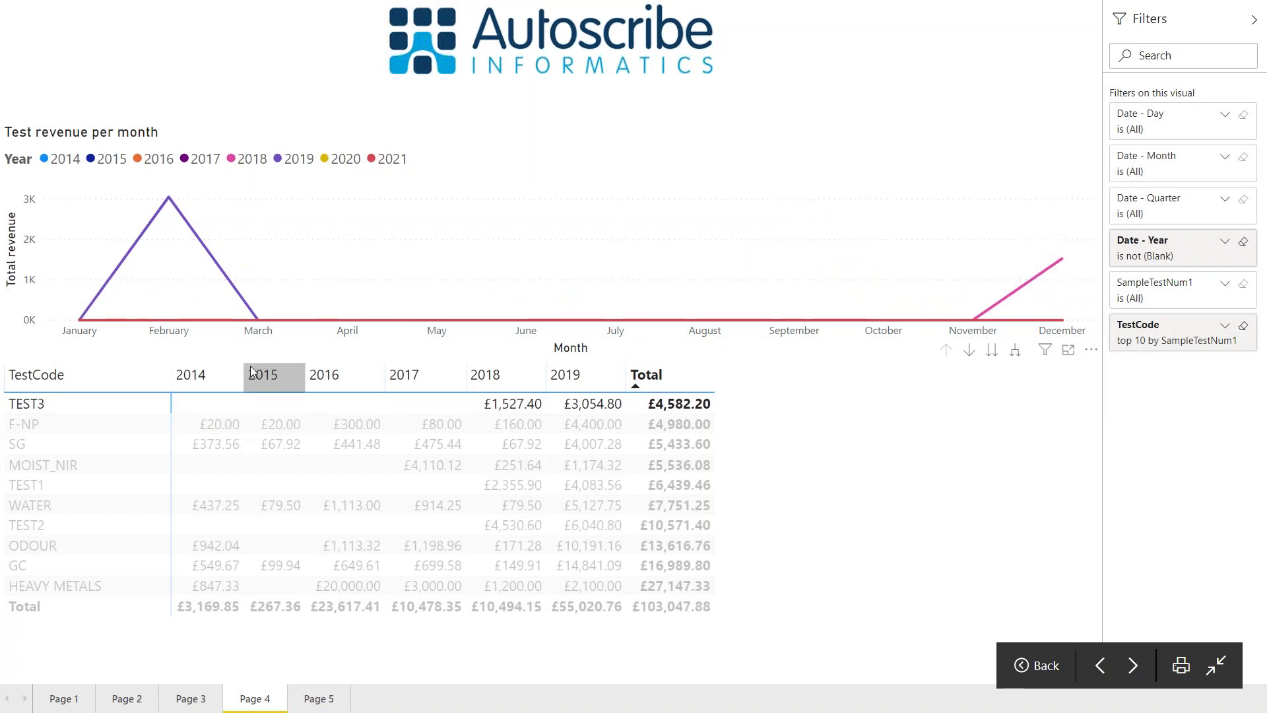
pyautogui.click(272, 377)
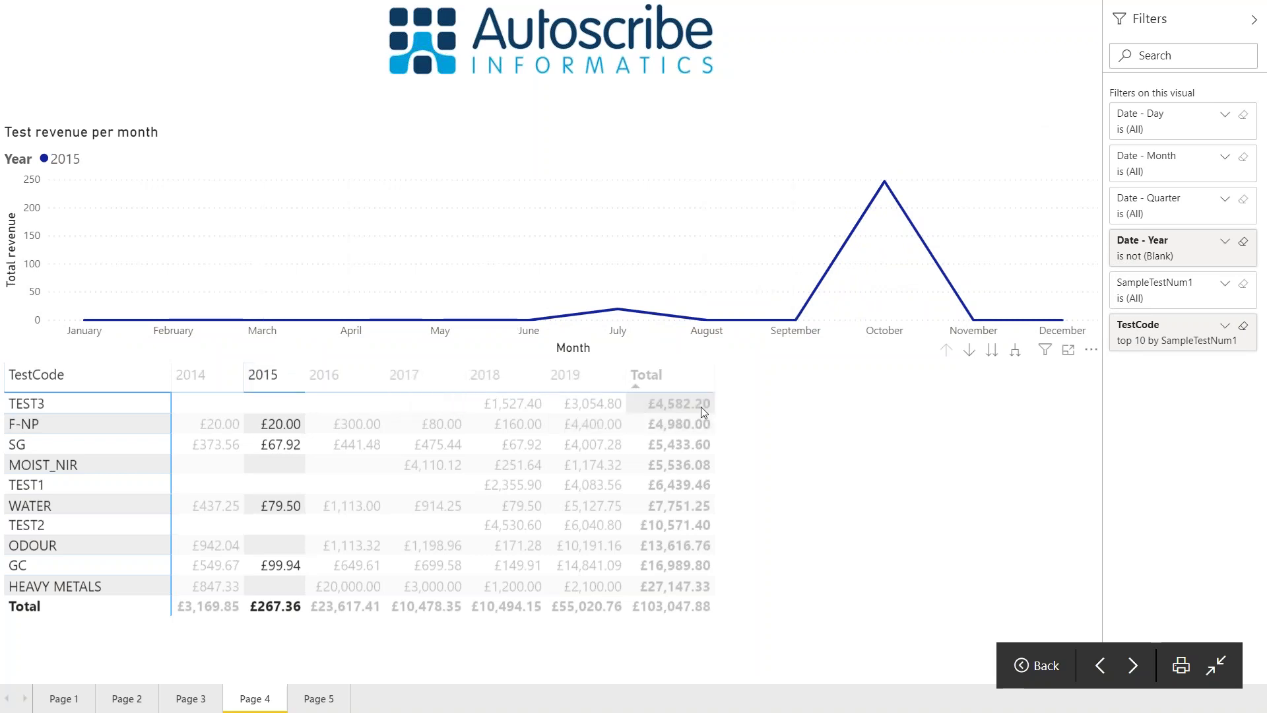
# Step: Sort test codes by Total descending, then cross-filter to HEAVY METALS and clear it
pyautogui.click(657, 382)
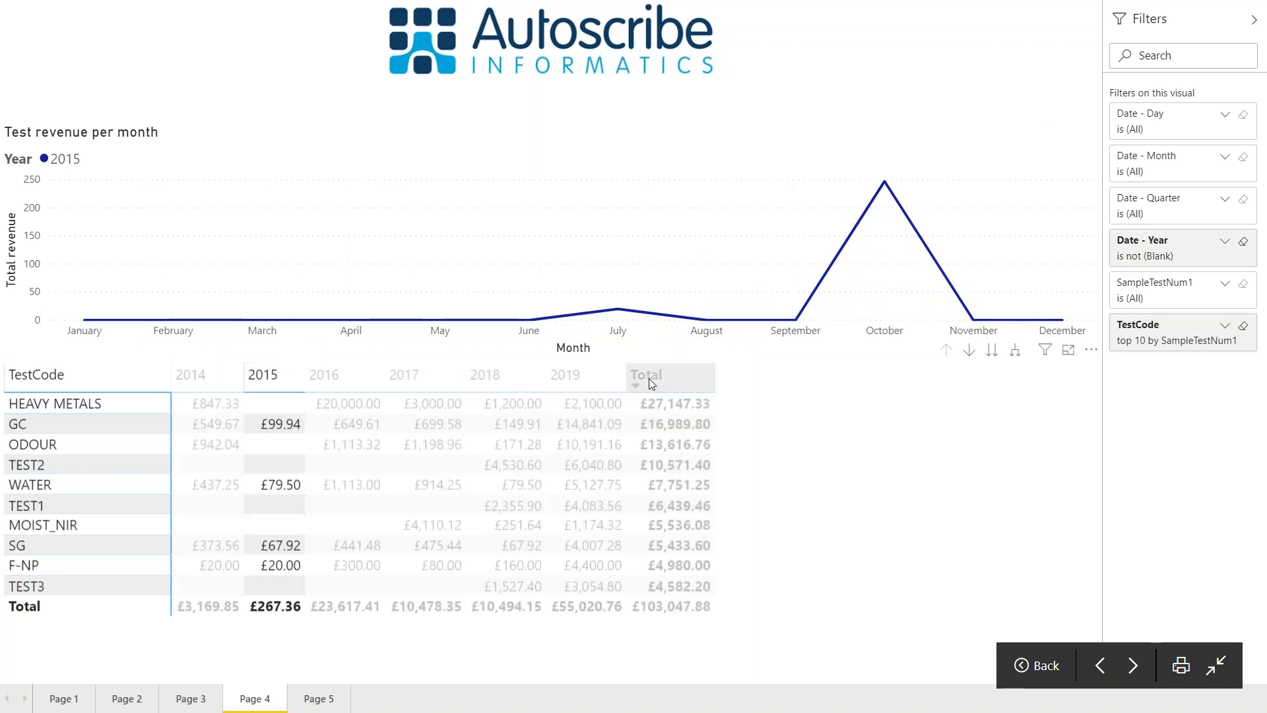
pyautogui.click(96, 404)
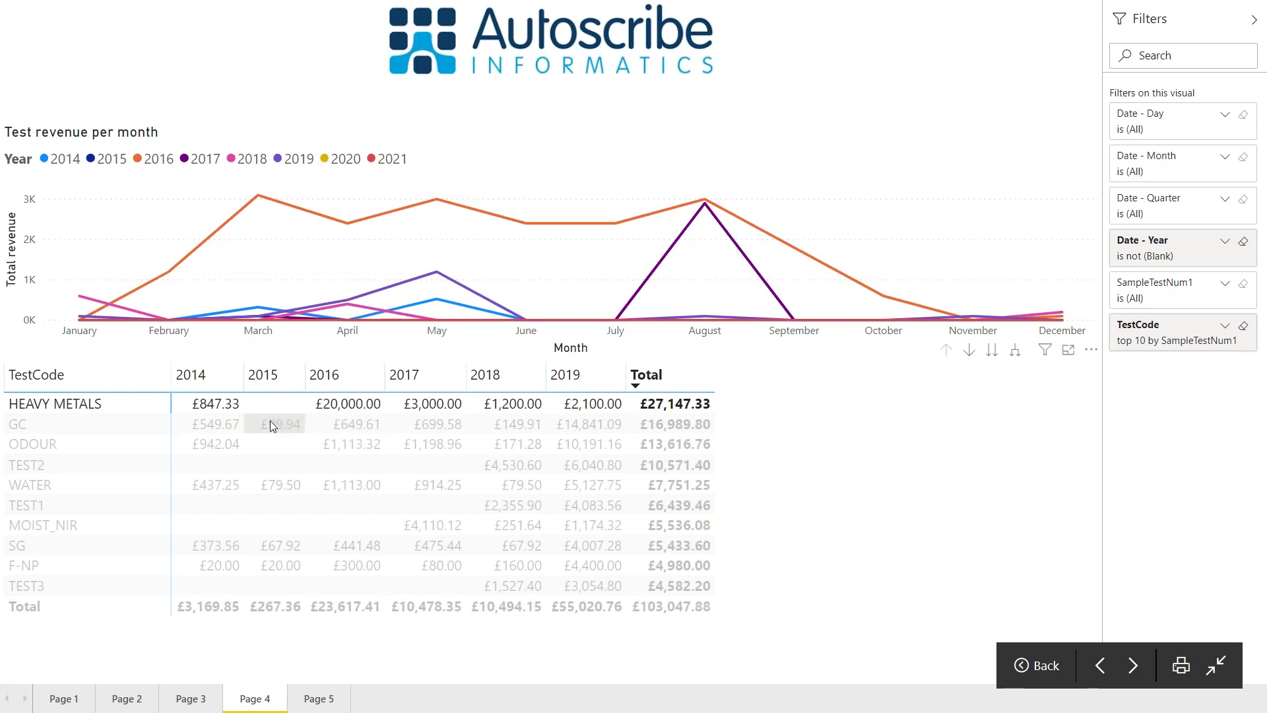
pyautogui.click(49, 346)
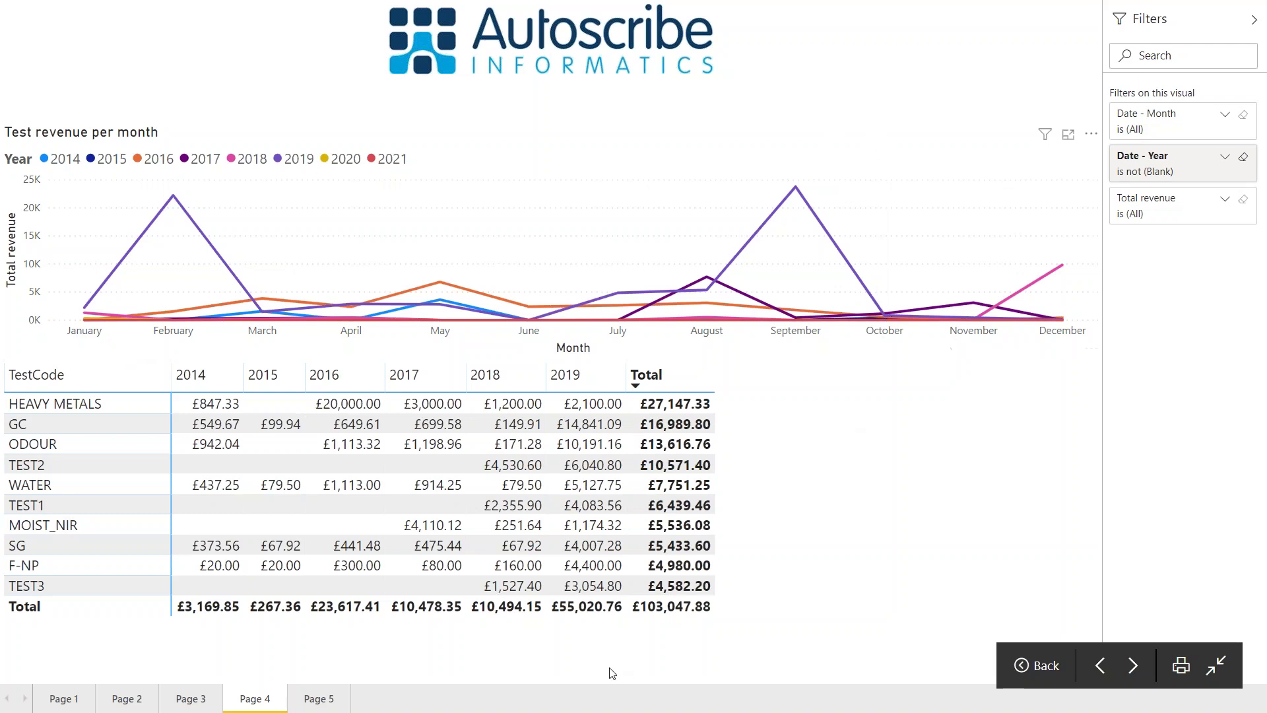
# Step: On Page 5, expand 2014 and 2015 into monthly figures and collapse them again
pyautogui.click(316, 698)
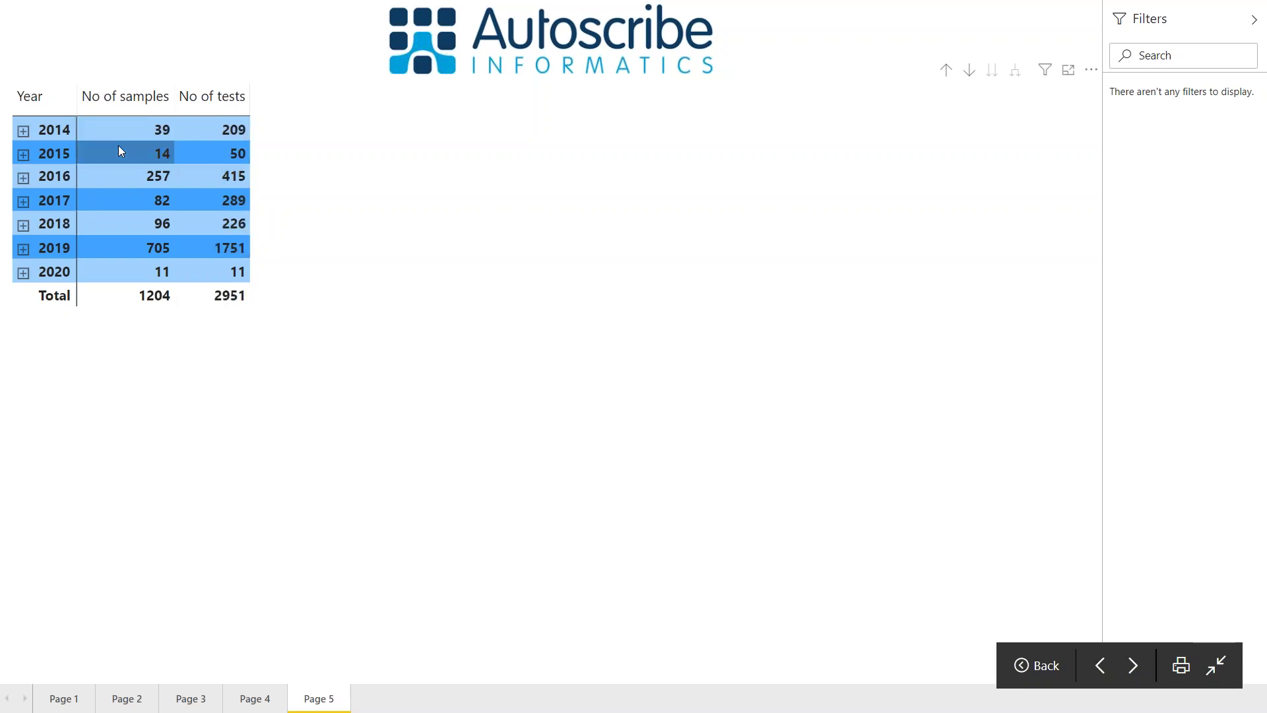
pyautogui.click(23, 131)
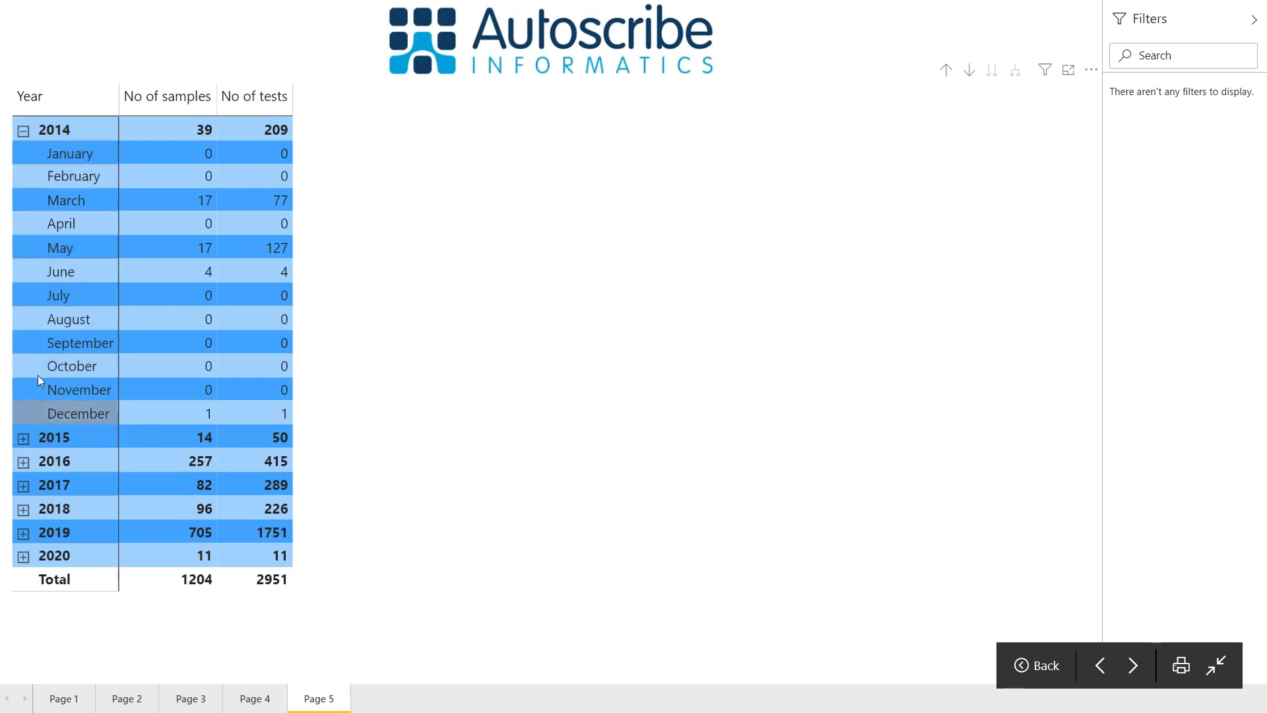
pyautogui.click(21, 131)
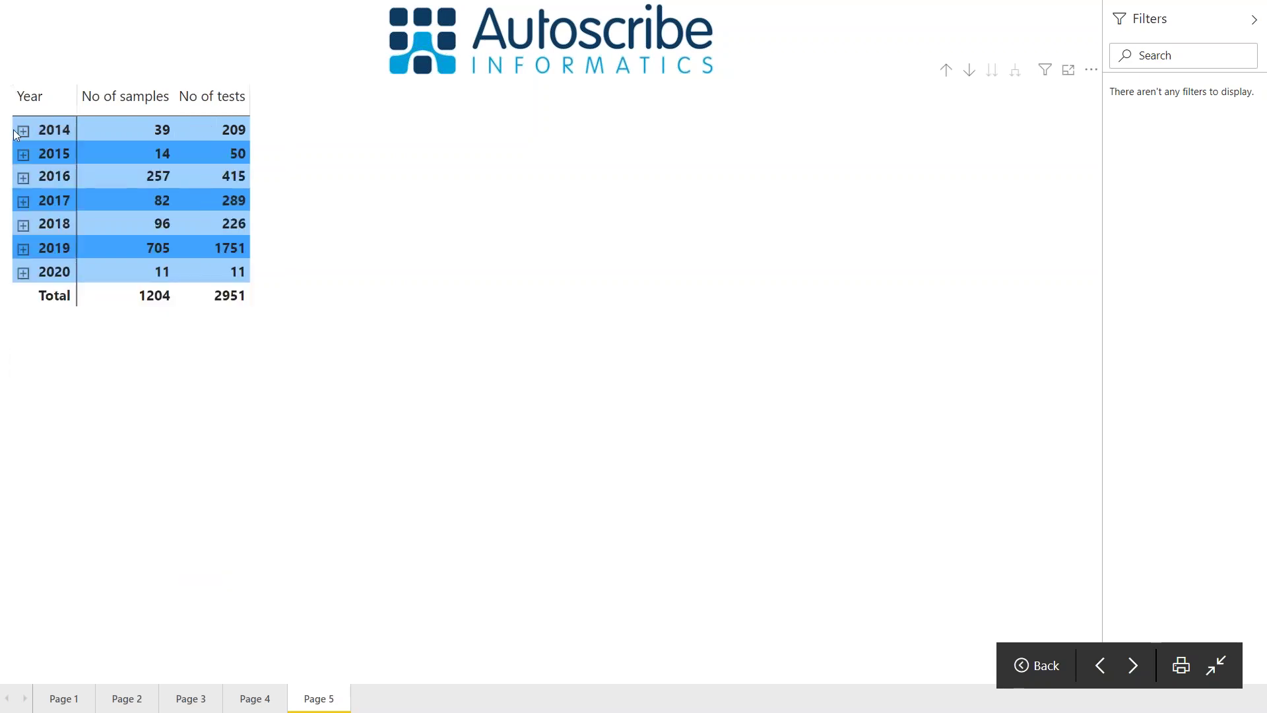
pyautogui.click(23, 154)
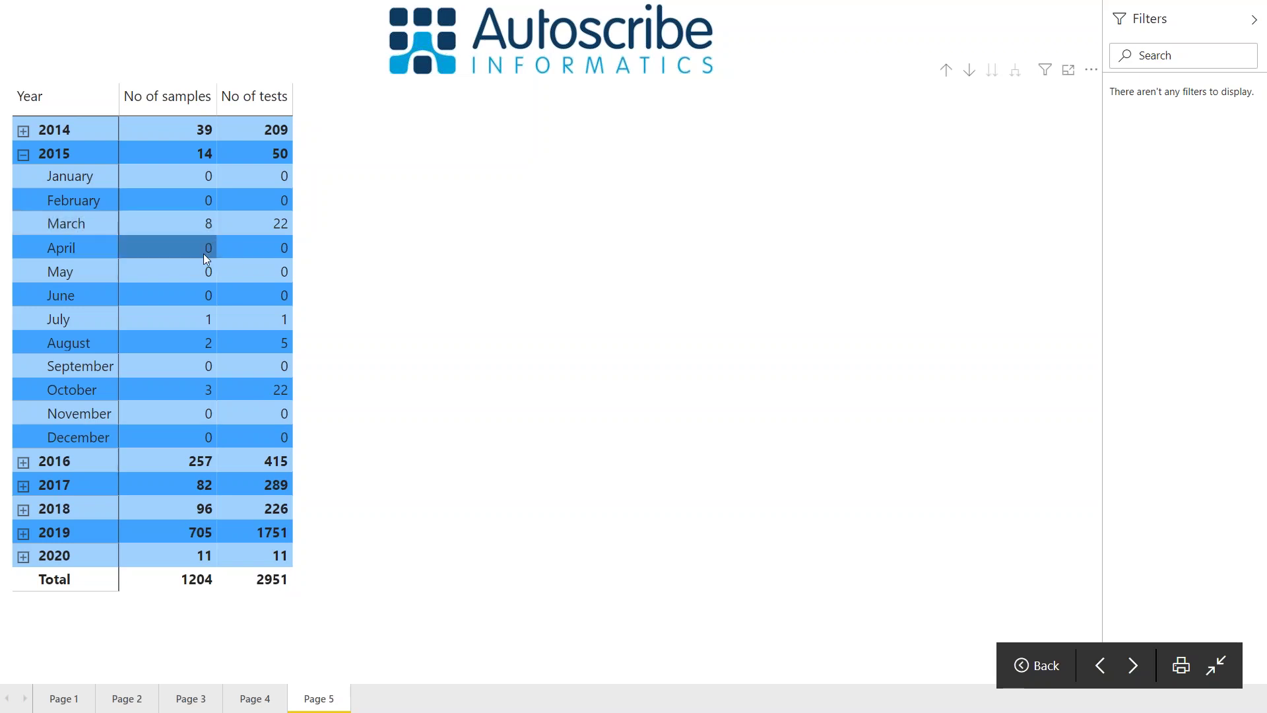
pyautogui.click(23, 154)
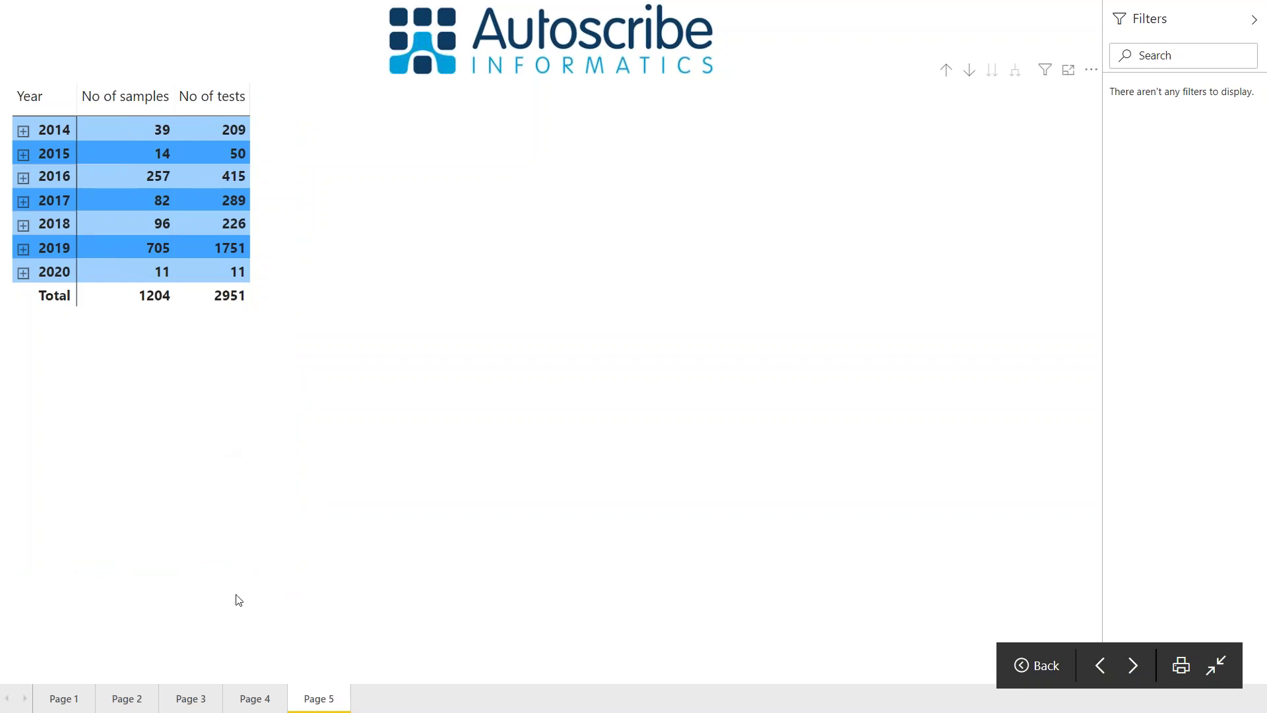
# Step: Exit full screen and return to the report's Page 1
pyautogui.click(178, 598)
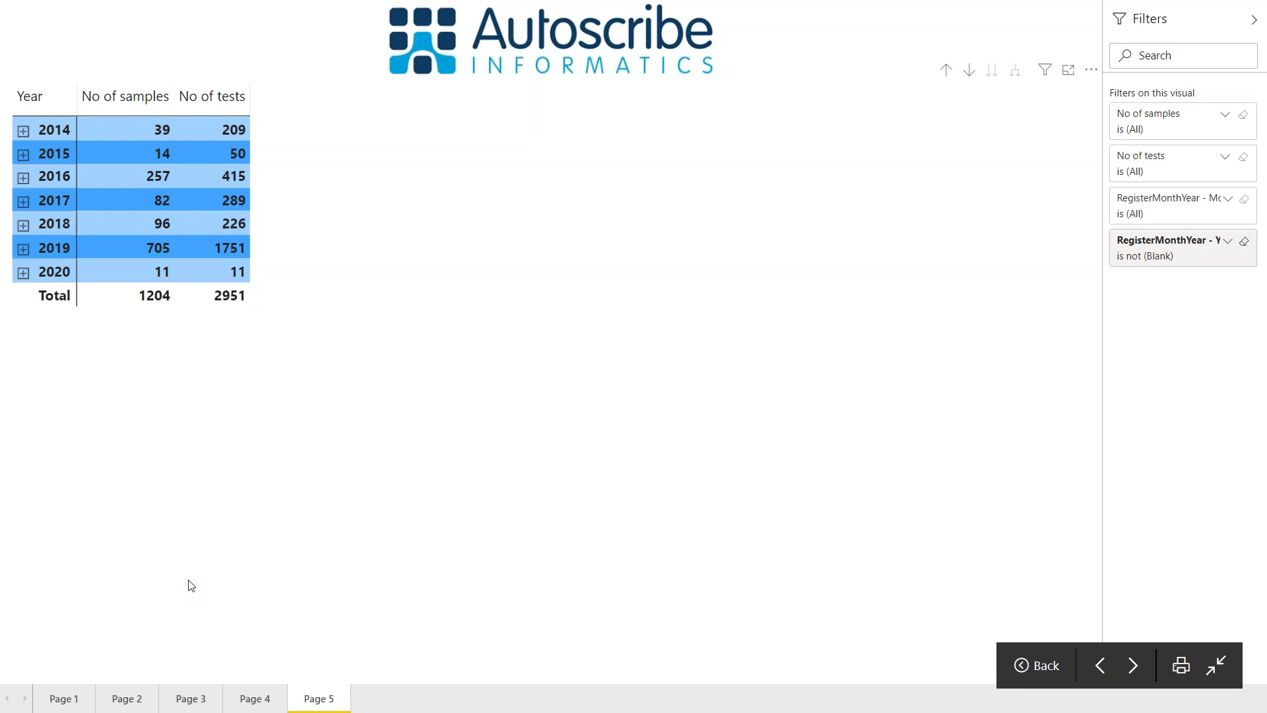
pyautogui.press('Escape')
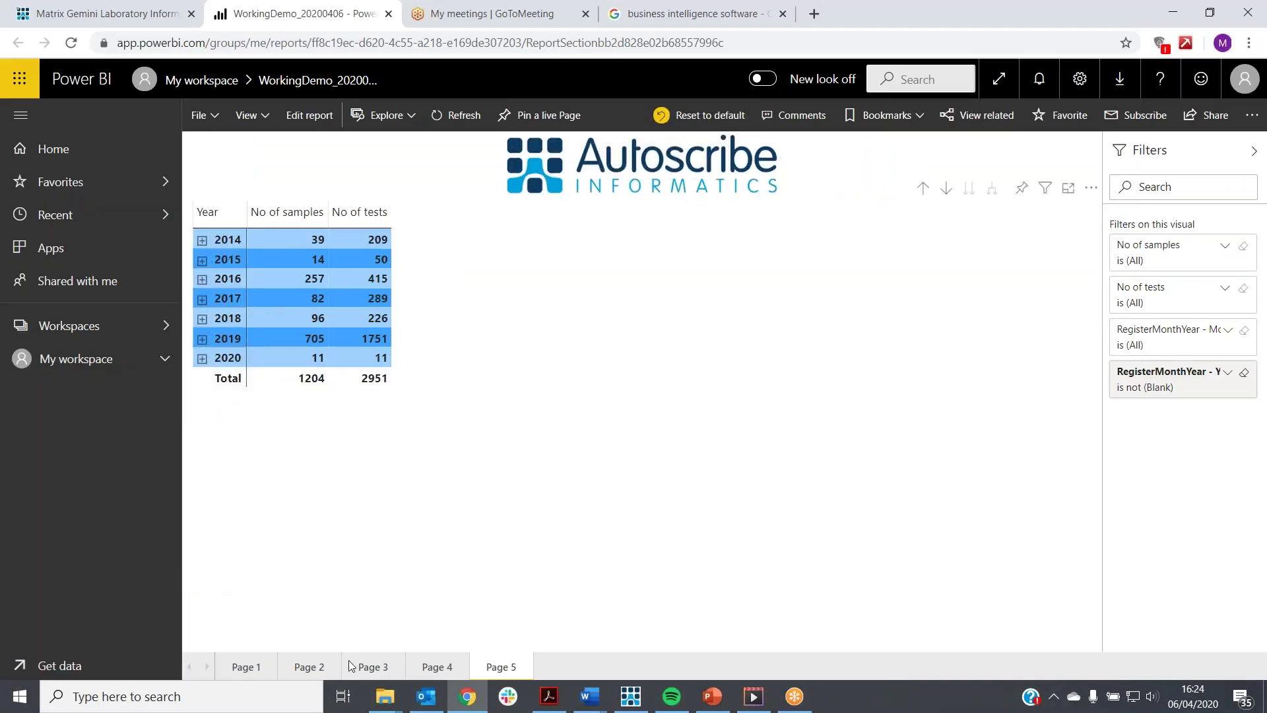
pyautogui.click(244, 668)
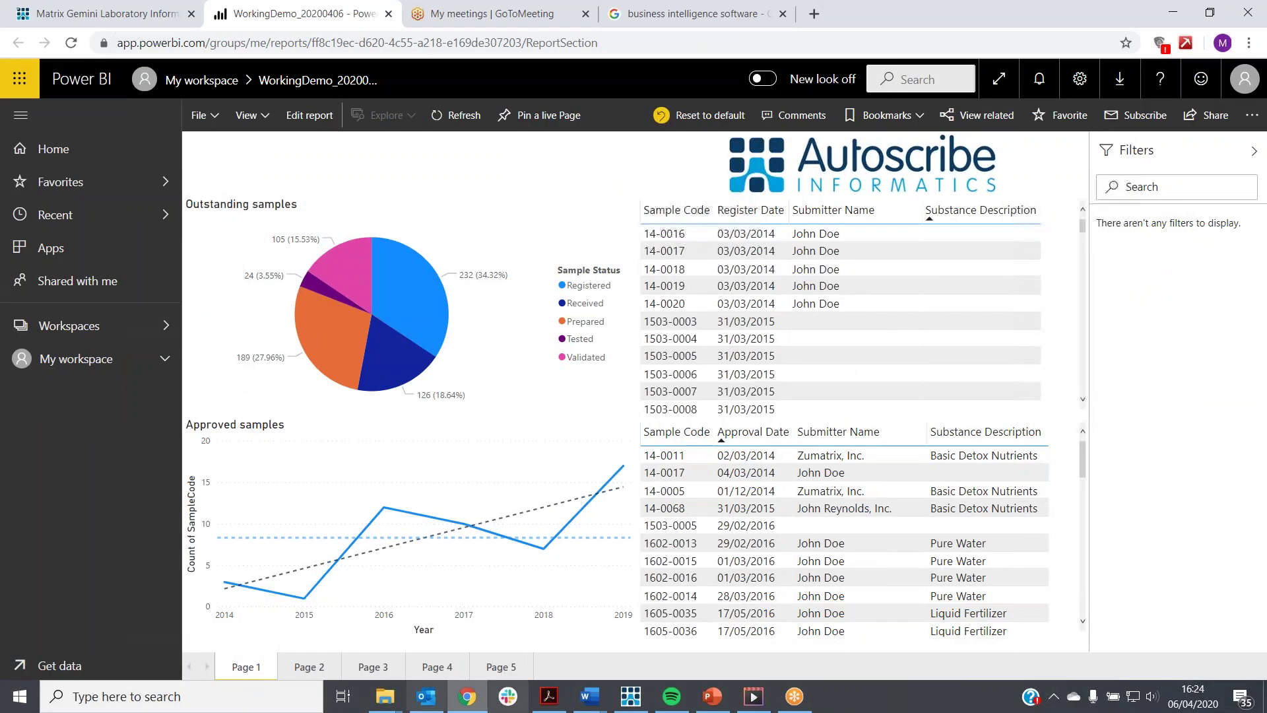
# Step: Bring the PowerPoint presentation with the Data Analytics slide to the front
pyautogui.click(714, 705)
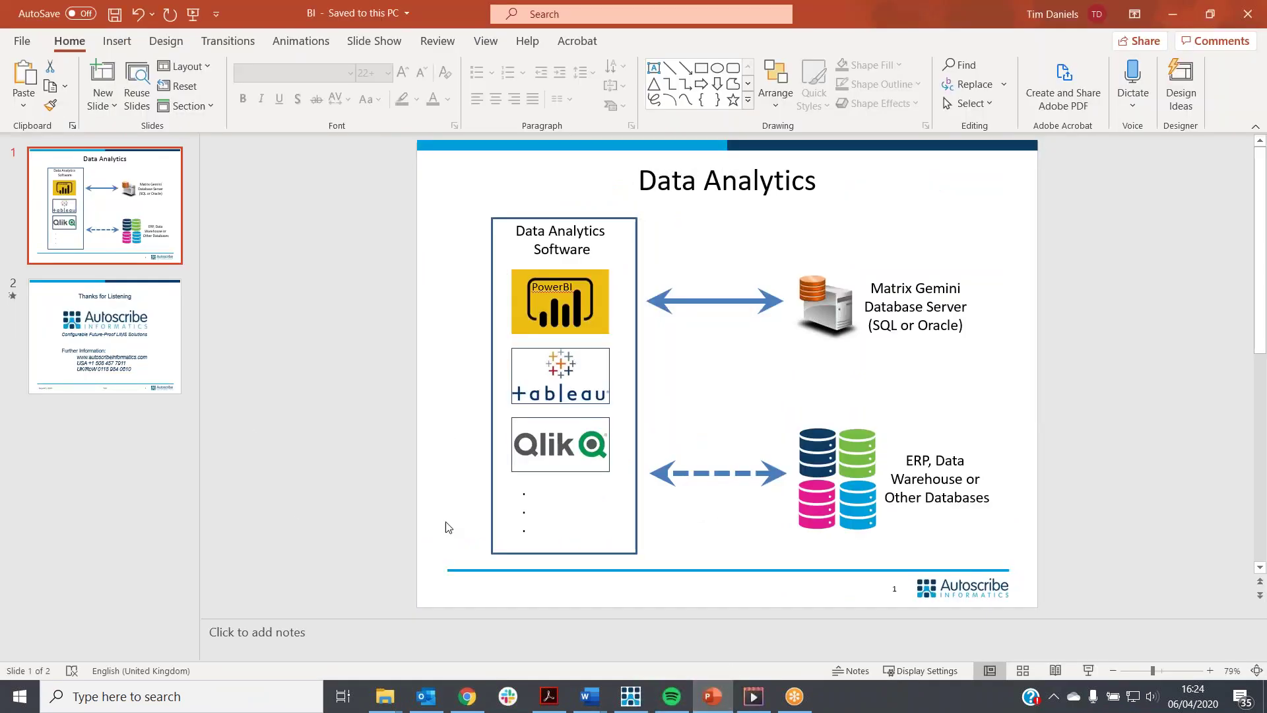